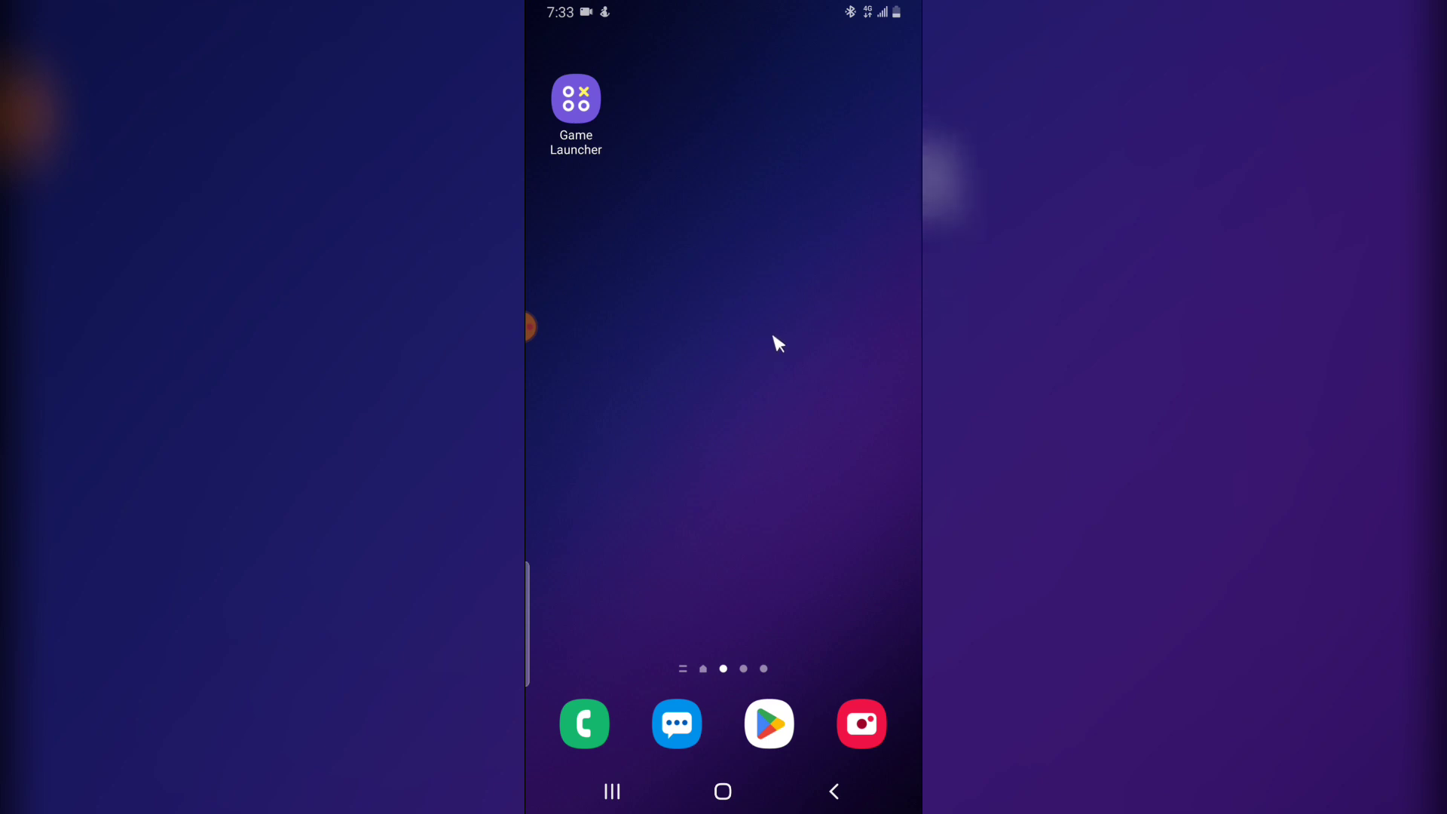
Swipe up from the Android home screen to show all installed apps.
{"action": "left_click_drag", "start_coordinate": [778, 521], "coordinate": [767, 8]}
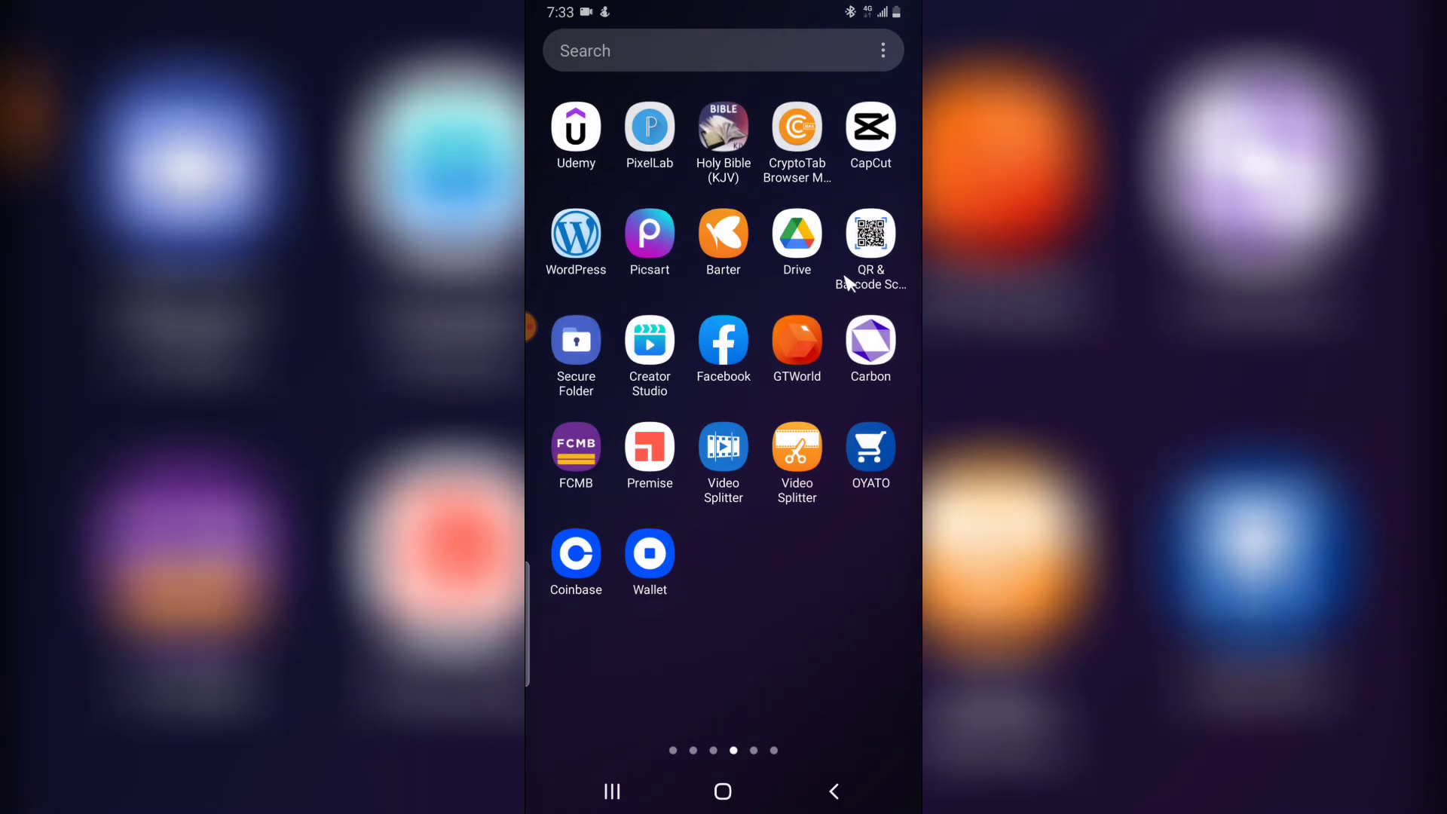
Launch Facebook and go through the menu to the managed Pages list to reach Hf.
{"action": "left_click", "coordinate": [714, 363]}
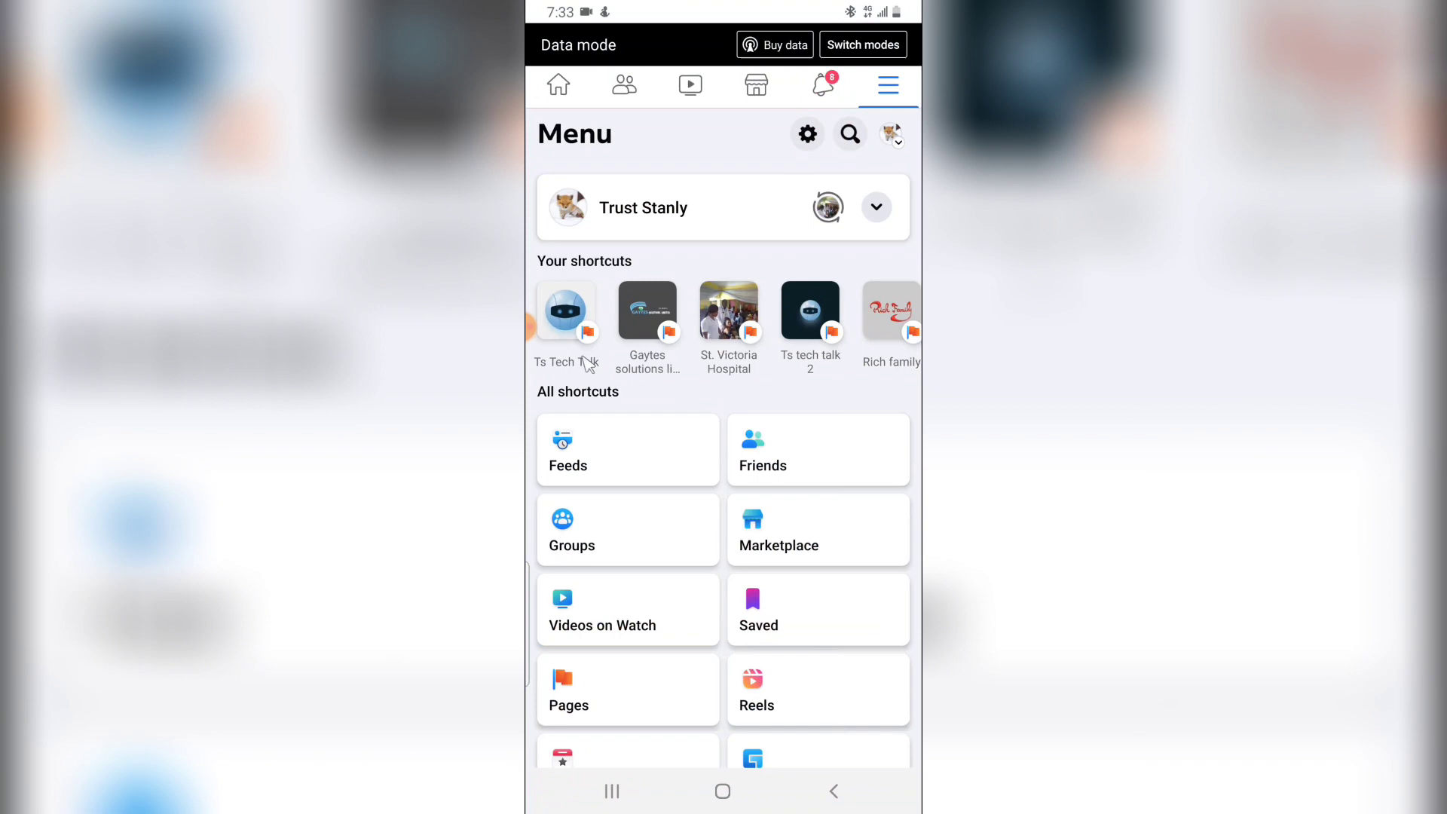
{"action": "left_click", "coordinate": [562, 87]}
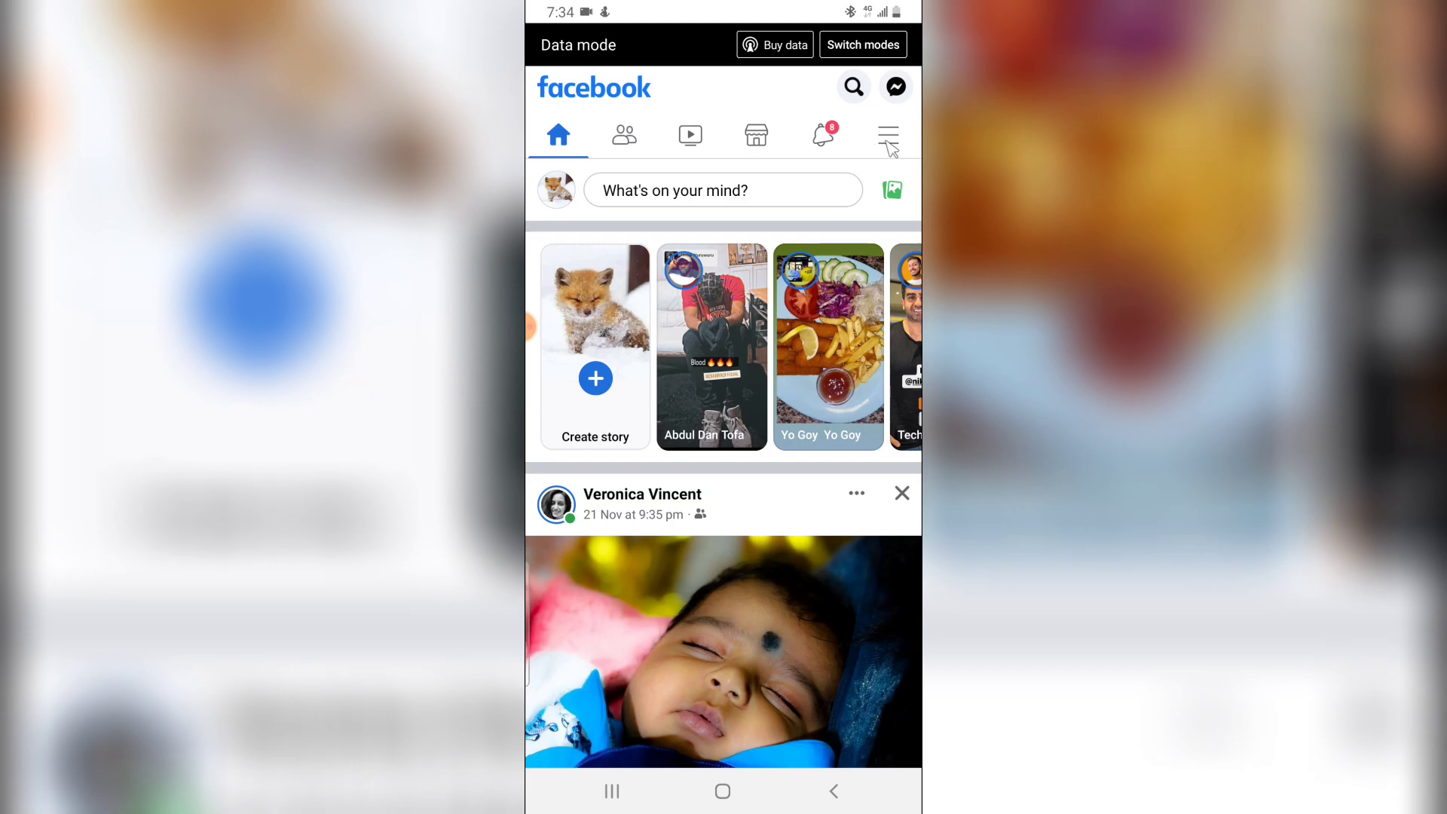
{"action": "left_click", "coordinate": [889, 139]}
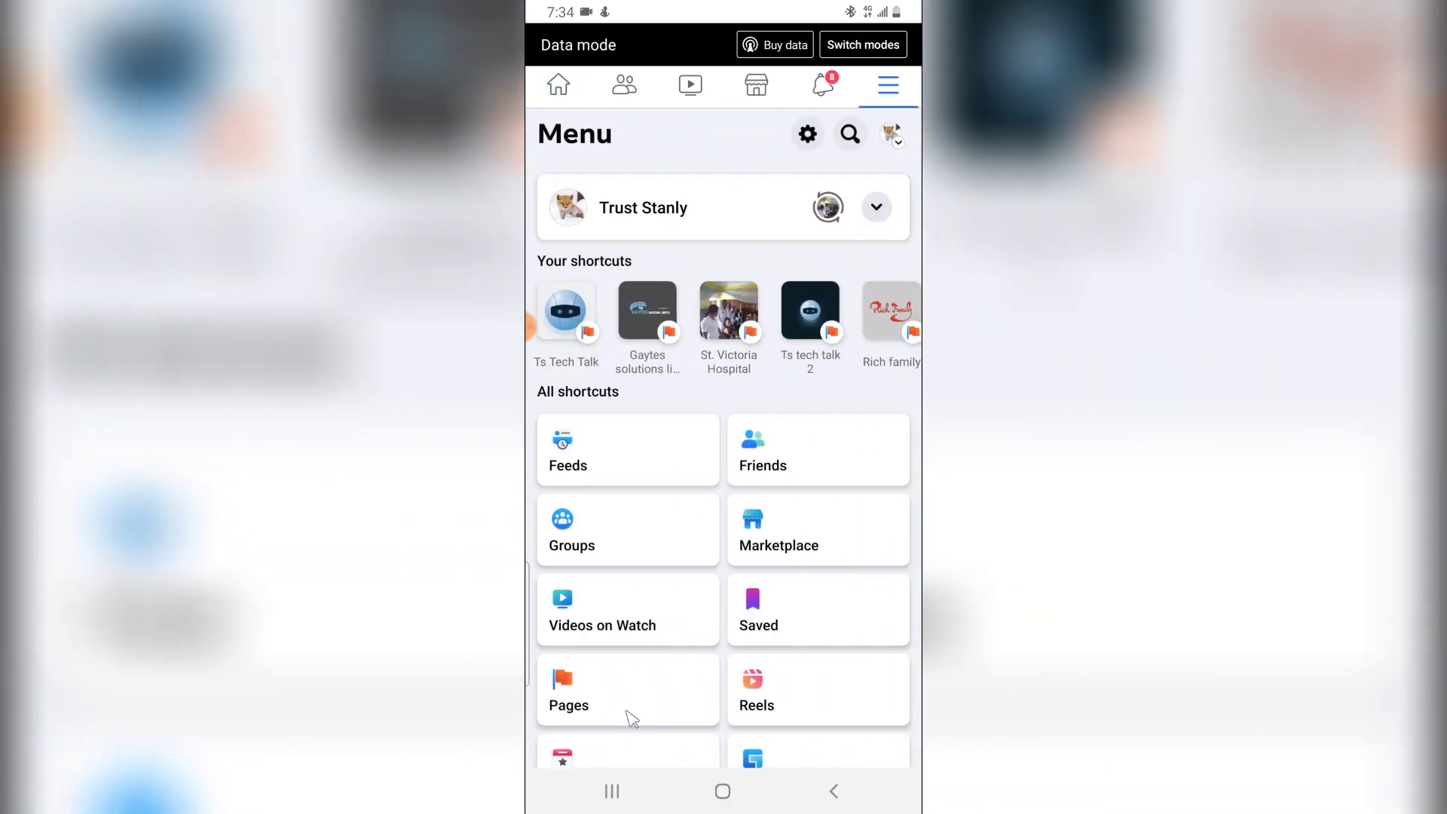
{"action": "left_click", "coordinate": [628, 712]}
{"action": "scroll", "coordinate": [822, 436], "scroll_direction": "down", "scroll_amount": 5}
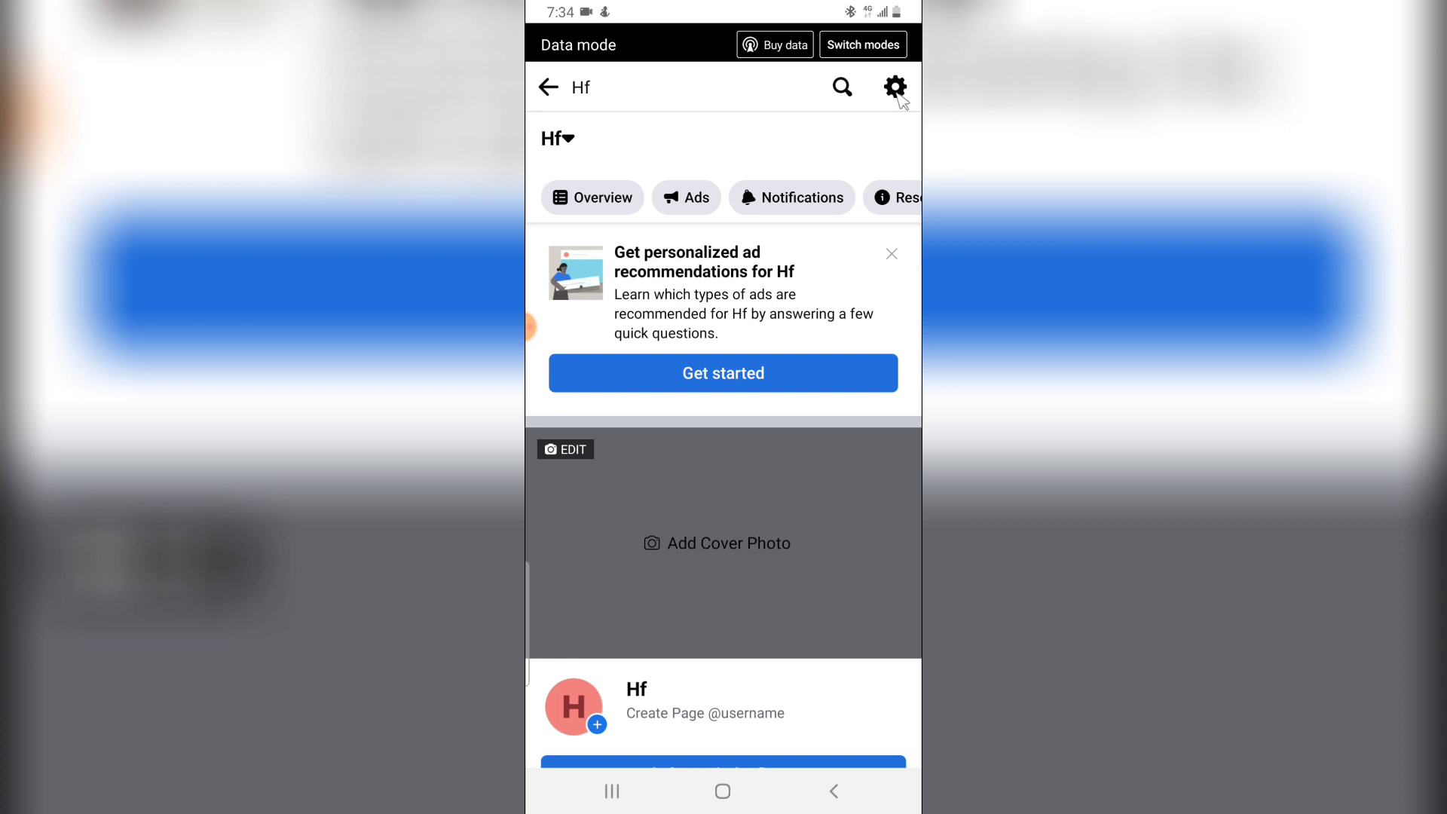
In Hf's page settings, find the Remove Page option and start deleting Hf.
{"action": "left_click", "coordinate": [897, 90]}
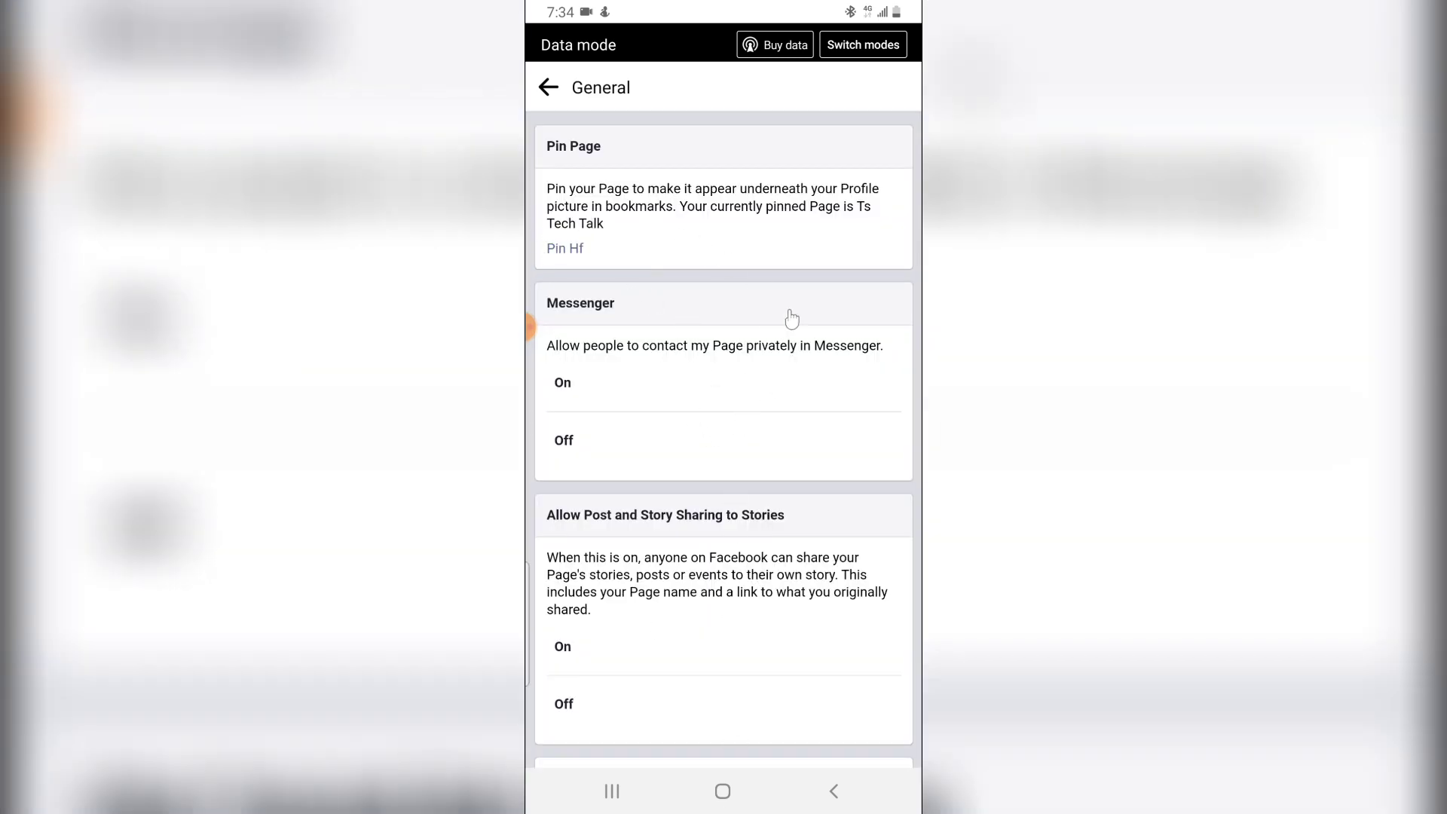
{"action": "scroll", "coordinate": [784, 339], "scroll_direction": "down", "scroll_amount": 10}
{"action": "scroll", "coordinate": [784, 367], "scroll_direction": "down", "scroll_amount": 2}
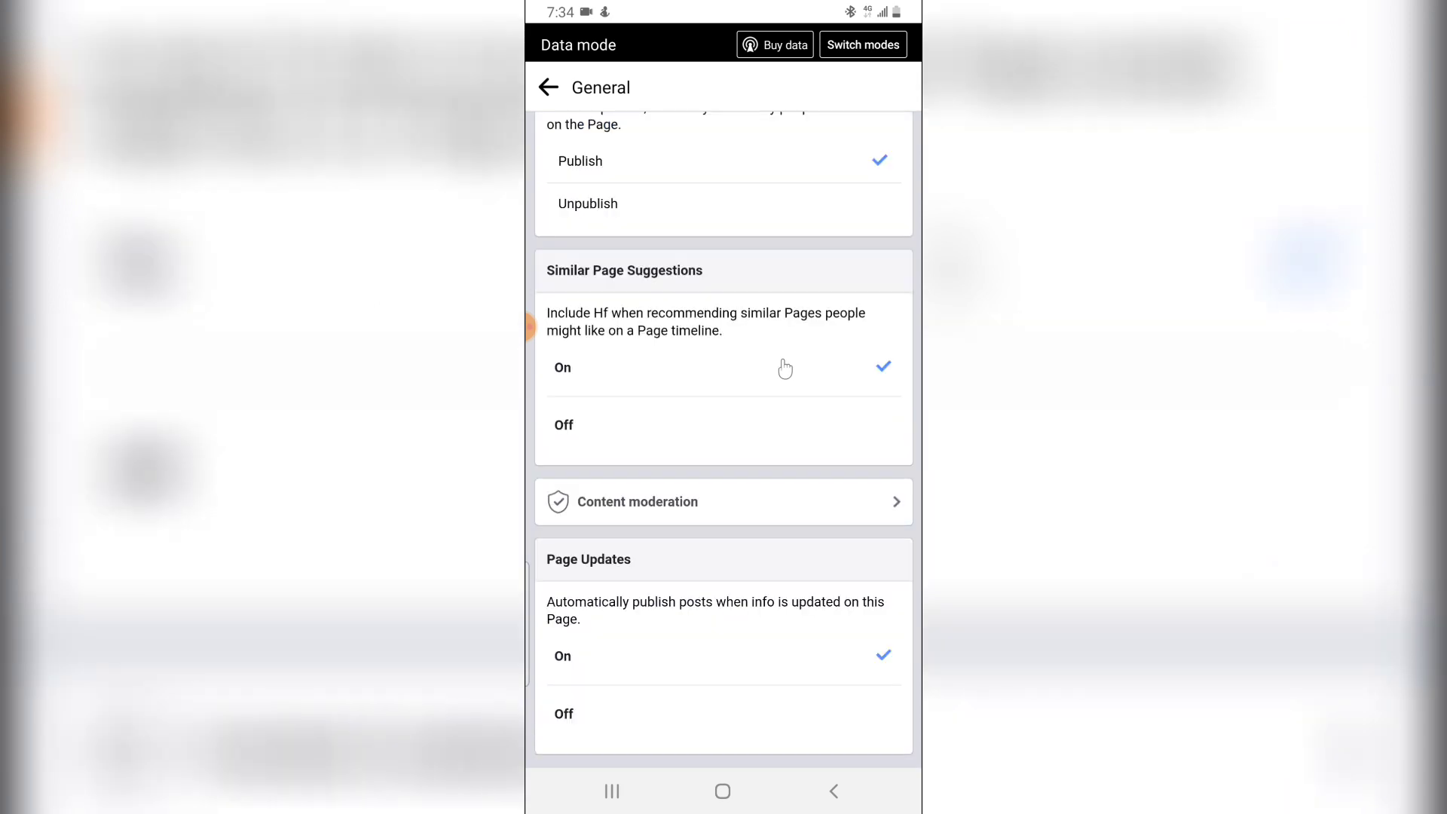
{"action": "scroll", "coordinate": [784, 367], "scroll_direction": "up", "scroll_amount": 3}
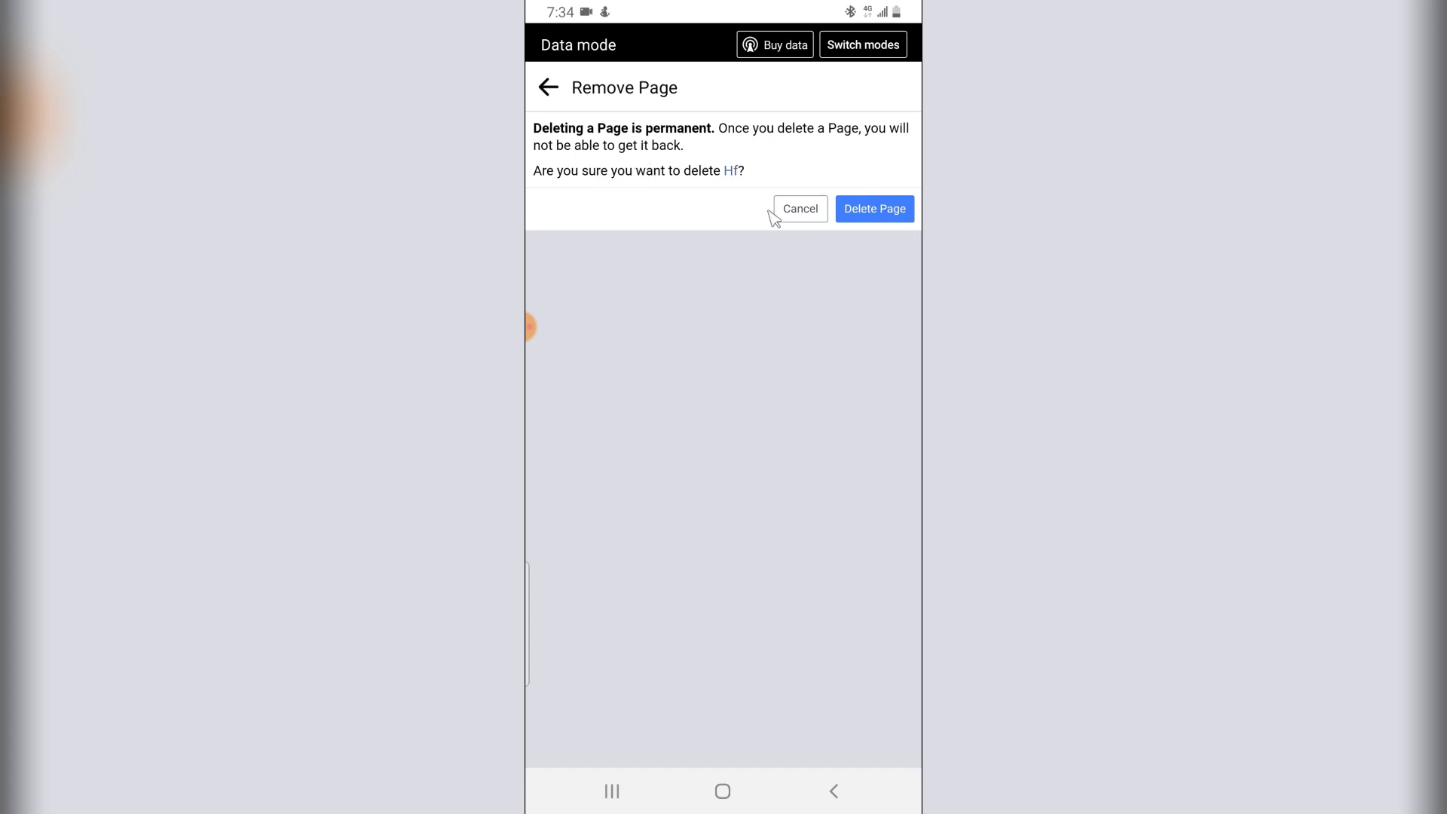
Confirm deleting Hf, then check the Pages list shows only Trust Stanly and Lifeline.
{"action": "left_click", "coordinate": [901, 221]}
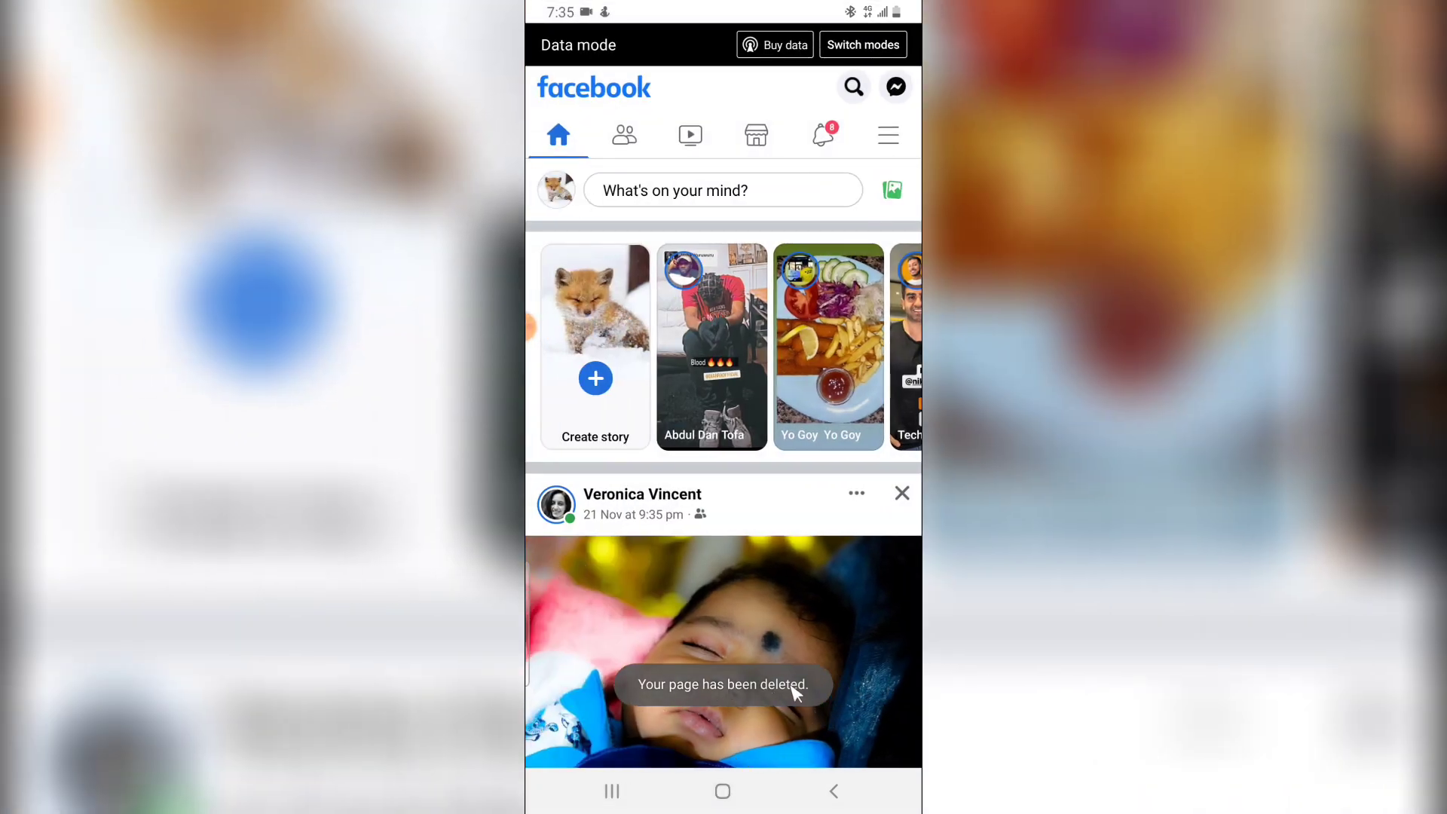
{"action": "left_click", "coordinate": [888, 140]}
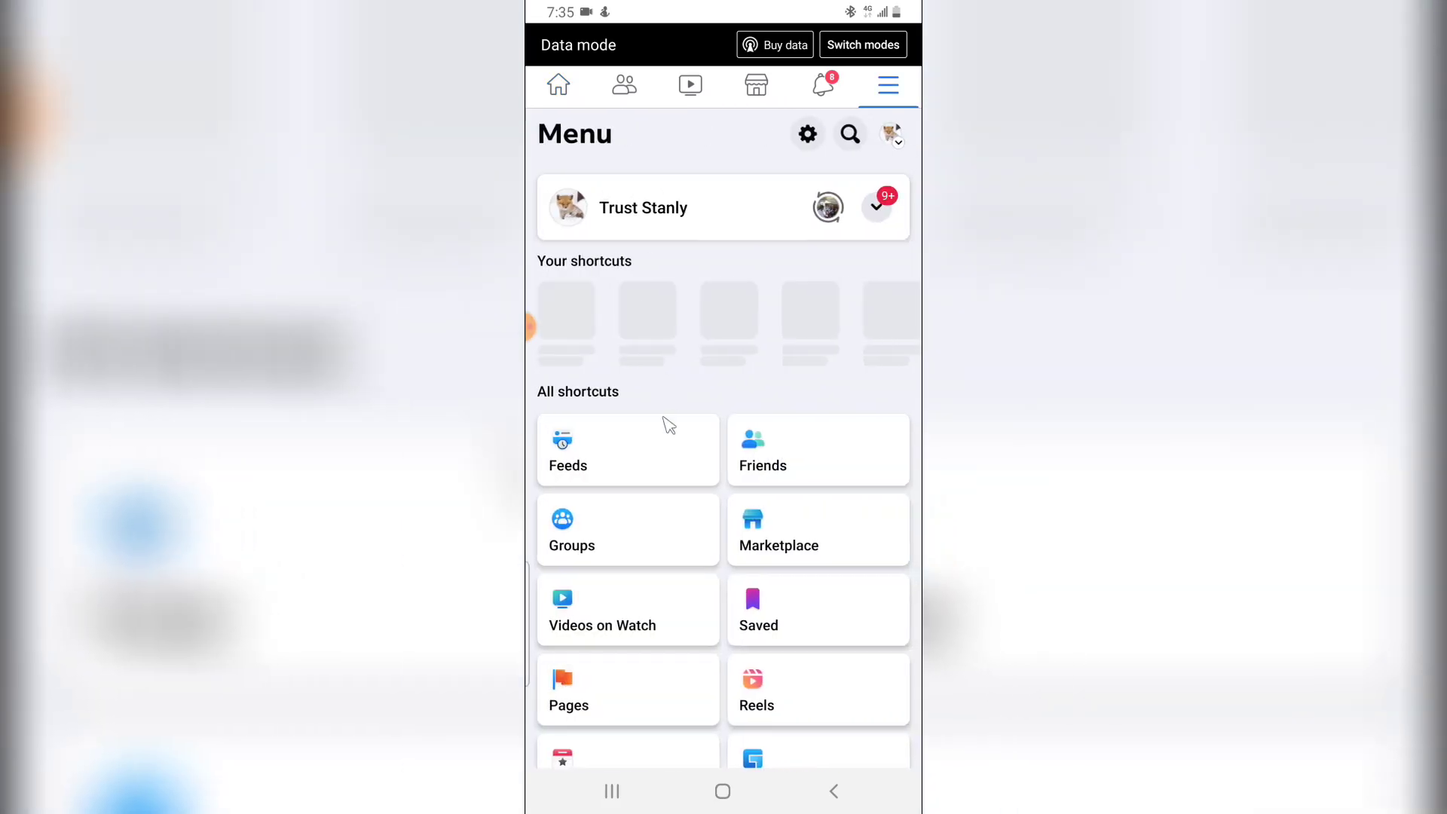
{"action": "left_click", "coordinate": [612, 721]}
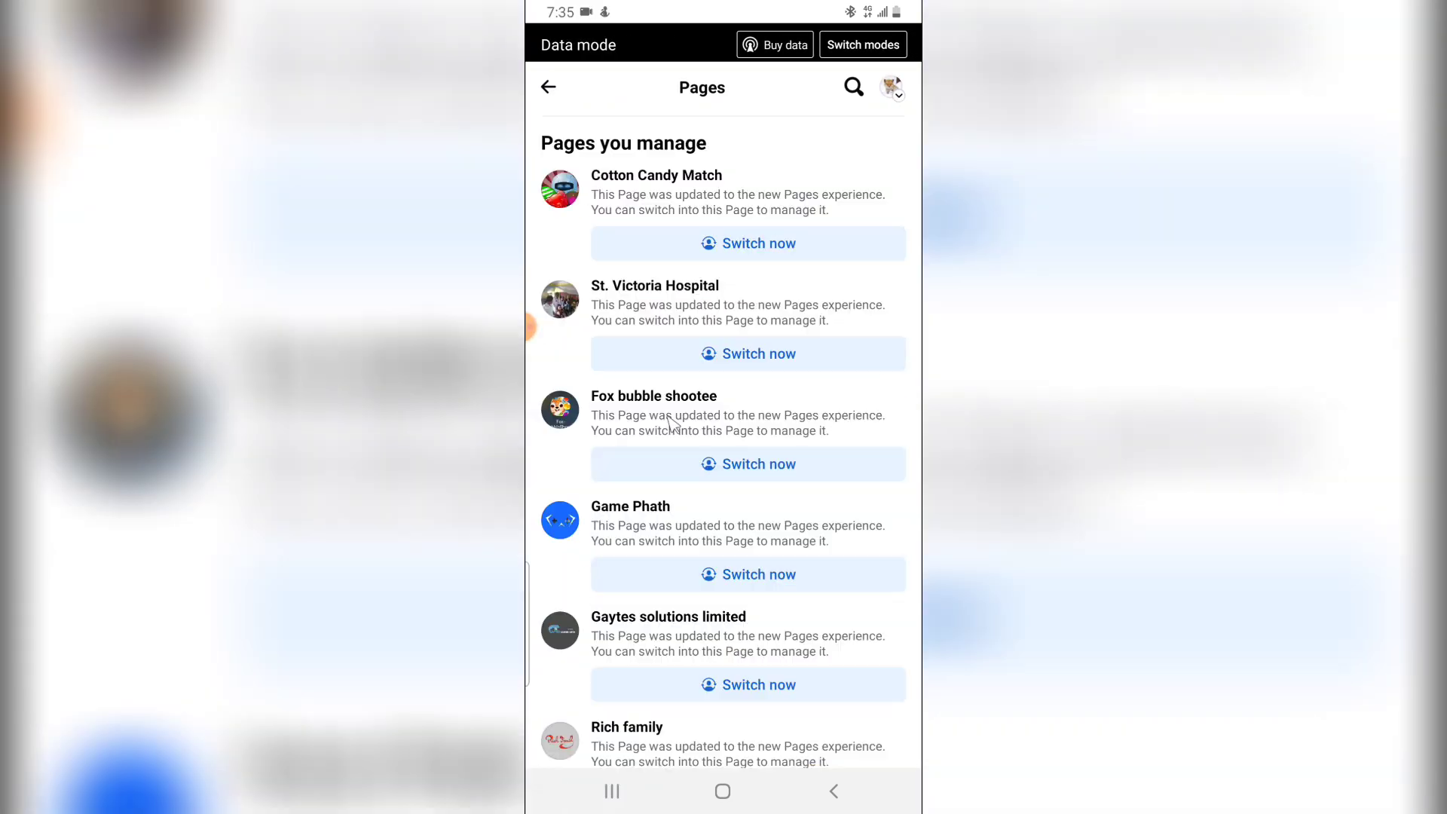
{"action": "scroll", "coordinate": [558, 754], "scroll_direction": "down", "scroll_amount": 8}
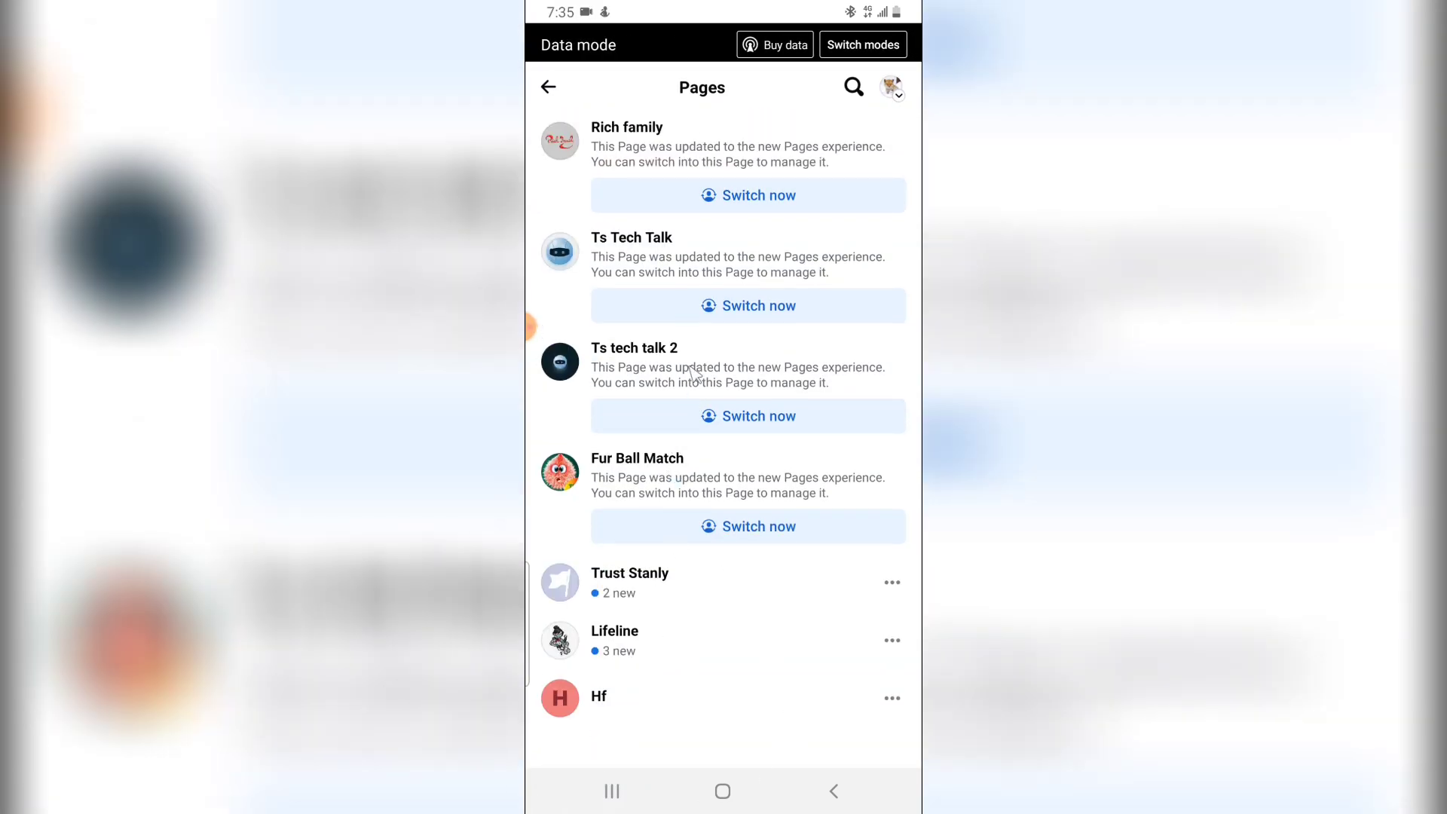
{"action": "scroll", "coordinate": [822, 345], "scroll_direction": "up", "scroll_amount": 10}
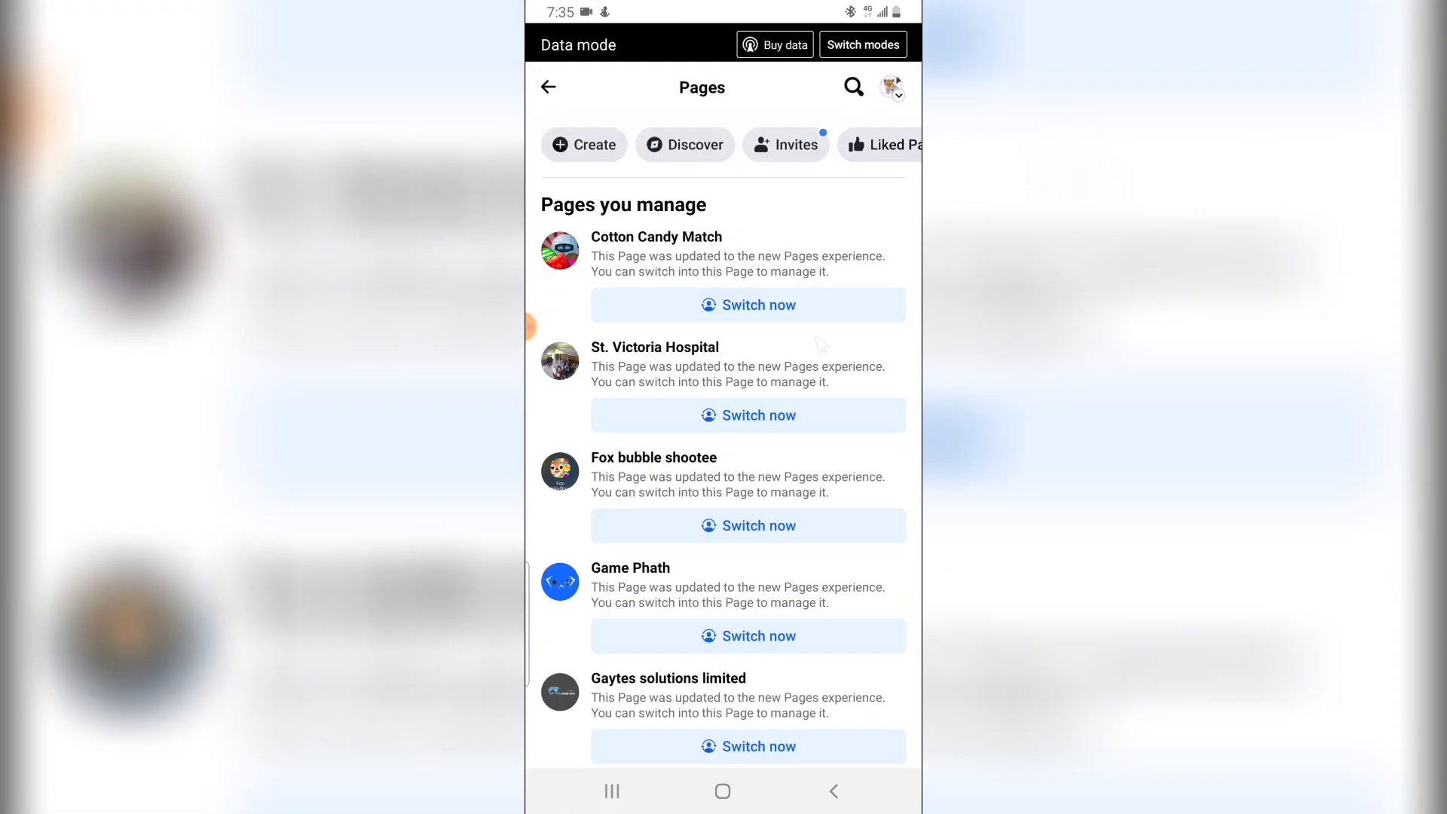
{"action": "scroll", "coordinate": [904, 248], "scroll_direction": "down", "scroll_amount": 8}
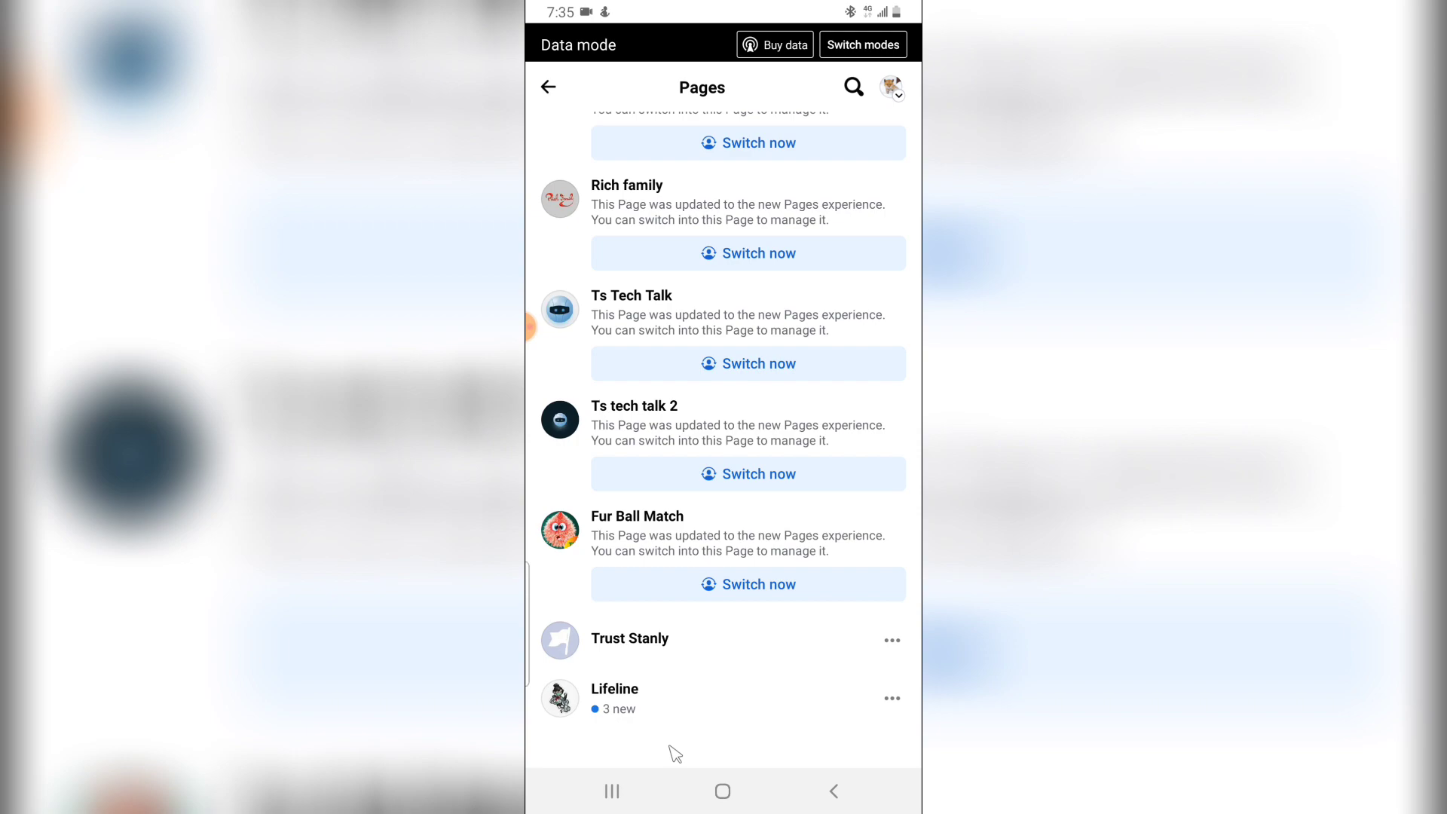
Return to the home screen and swipe through the app drawer to its last page.
{"action": "left_click", "coordinate": [723, 790]}
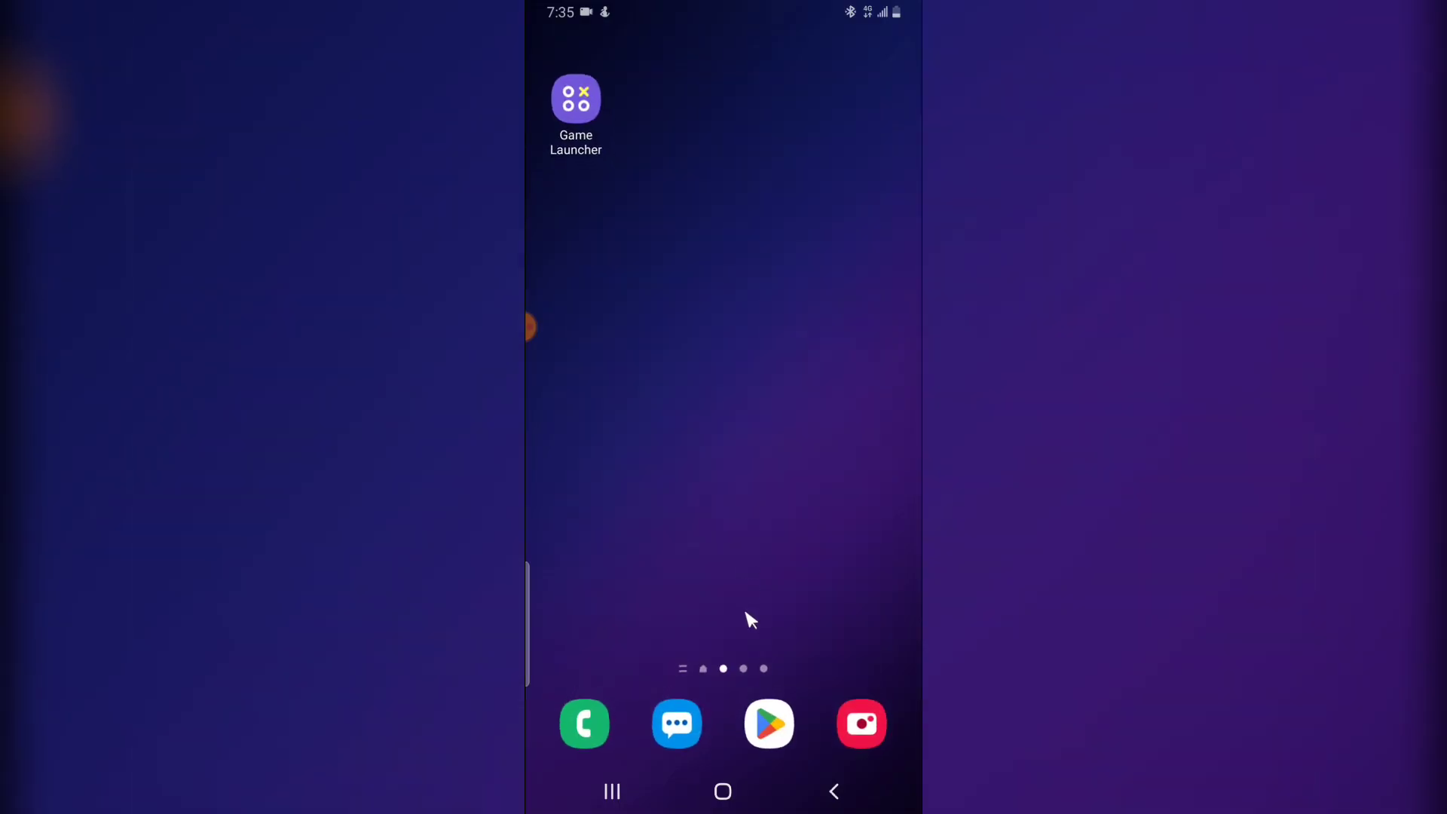
{"action": "left_click_drag", "start_coordinate": [747, 616], "coordinate": [746, 377]}
{"action": "left_click_drag", "start_coordinate": [905, 362], "coordinate": [716, 355]}
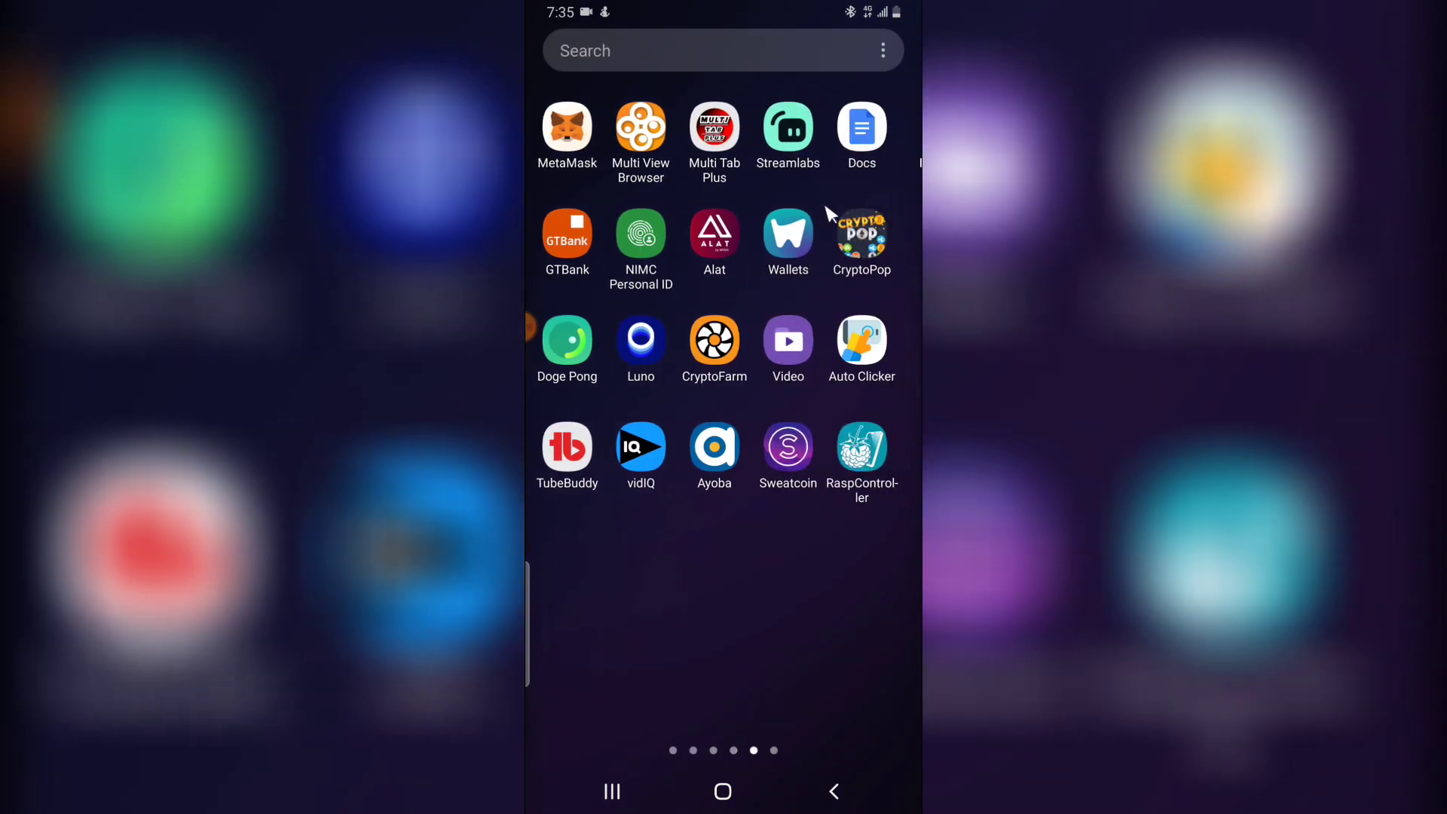
{"action": "left_click_drag", "start_coordinate": [834, 219], "coordinate": [701, 157]}
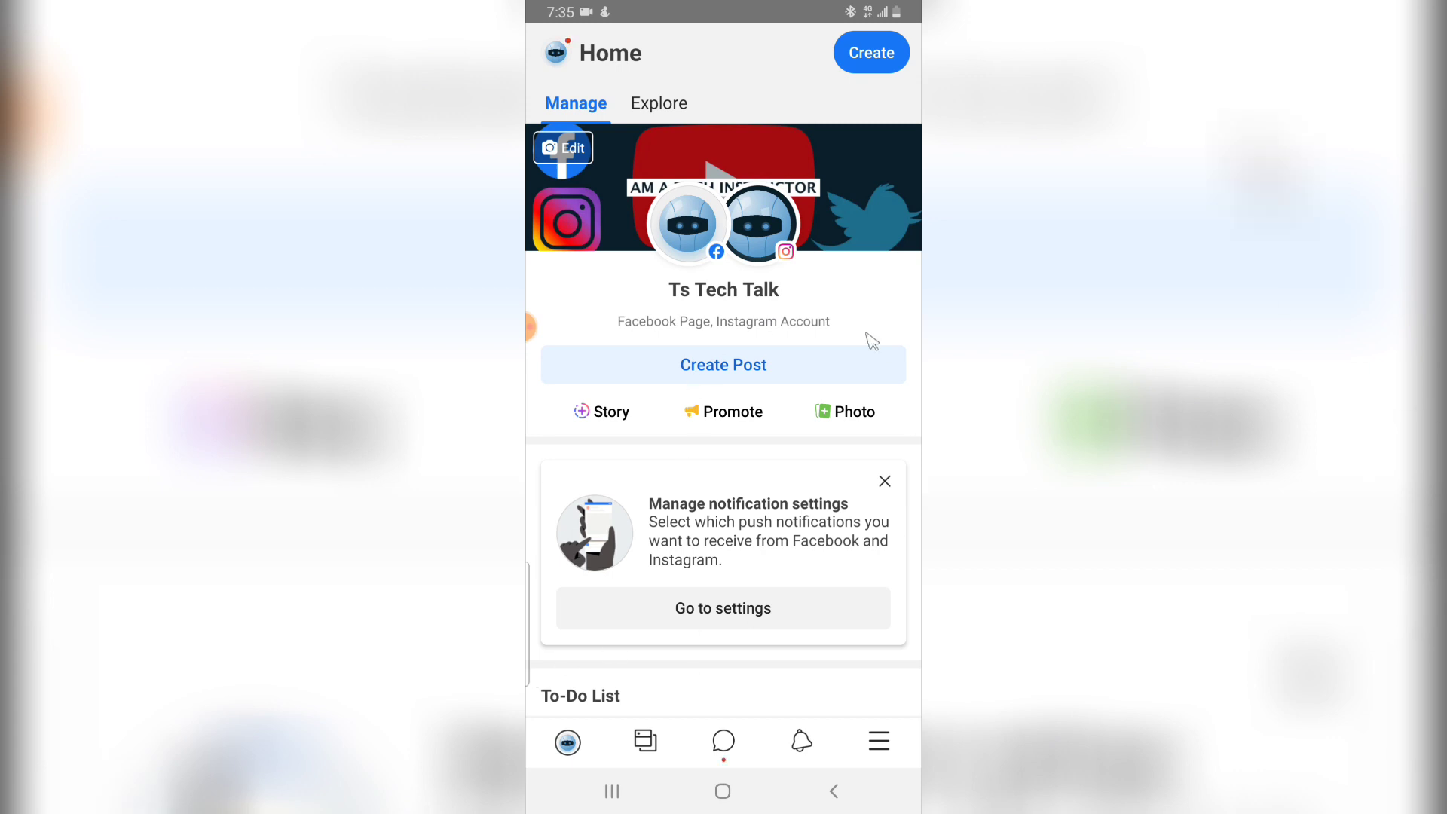
Switch Meta Business Suite to the flag-avatar page, Trust Stanly, from the page list.
{"action": "left_click", "coordinate": [558, 55]}
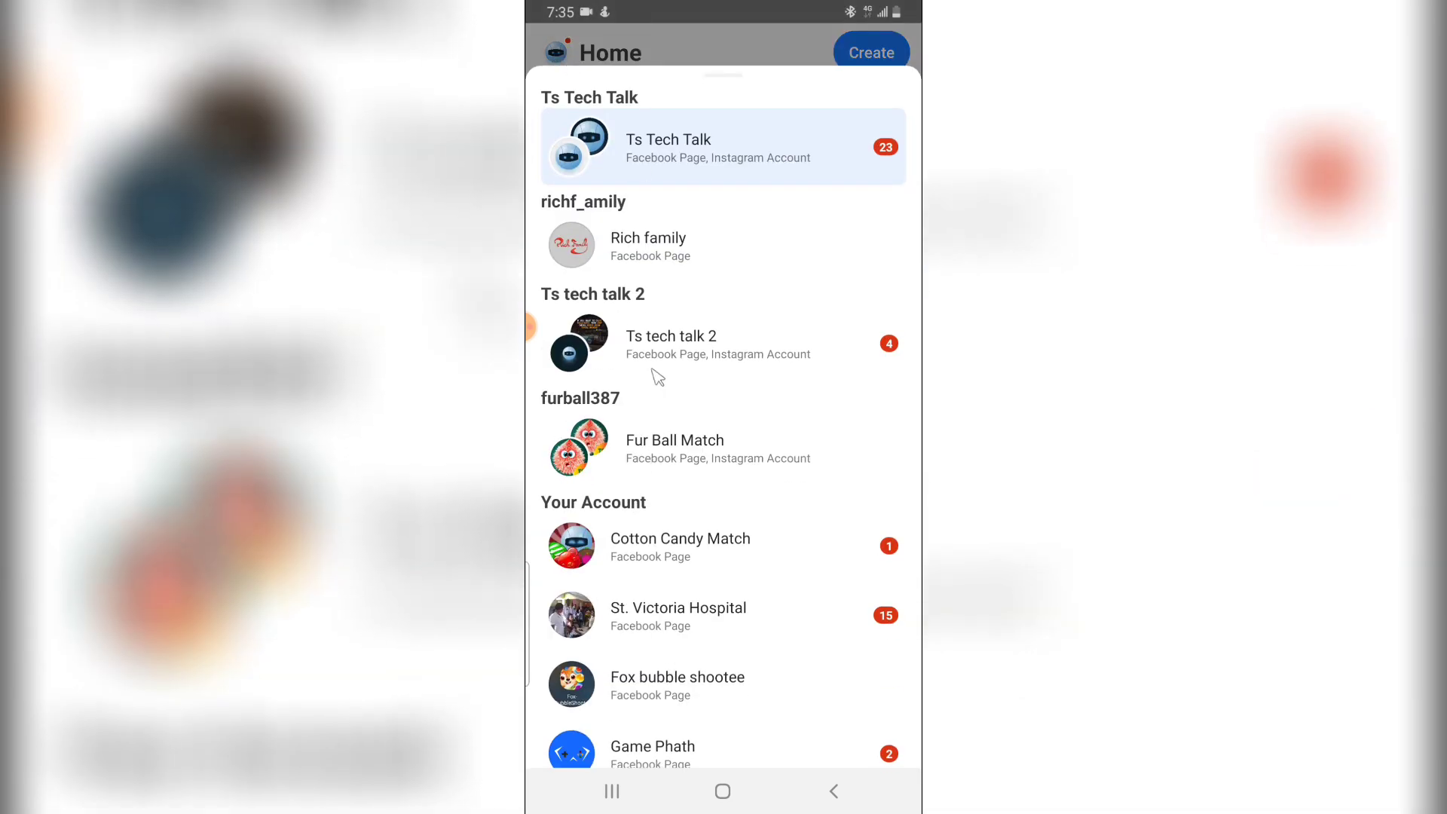
{"action": "scroll", "coordinate": [655, 380], "scroll_direction": "down", "scroll_amount": 3}
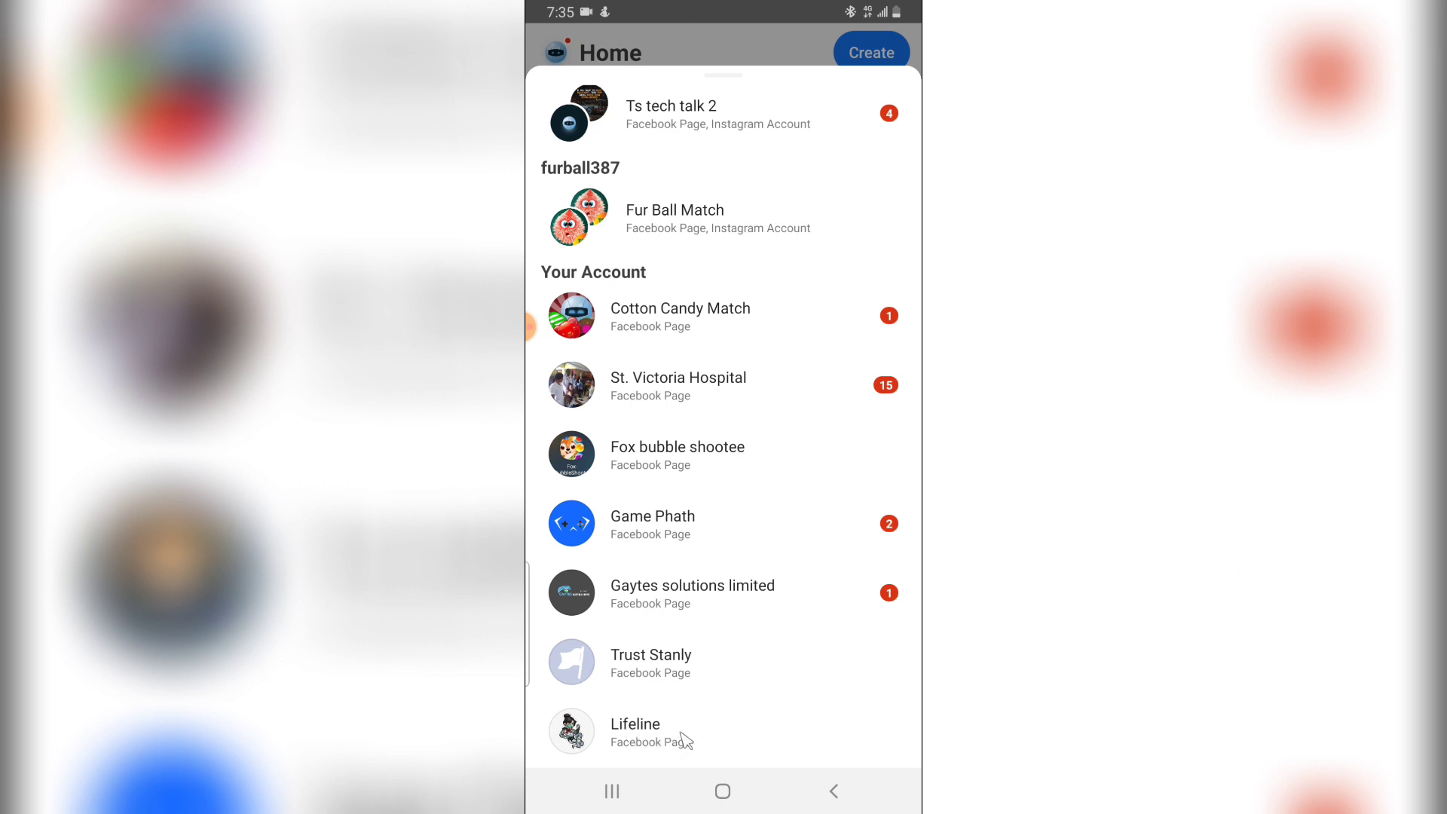
{"action": "left_click", "coordinate": [689, 678]}
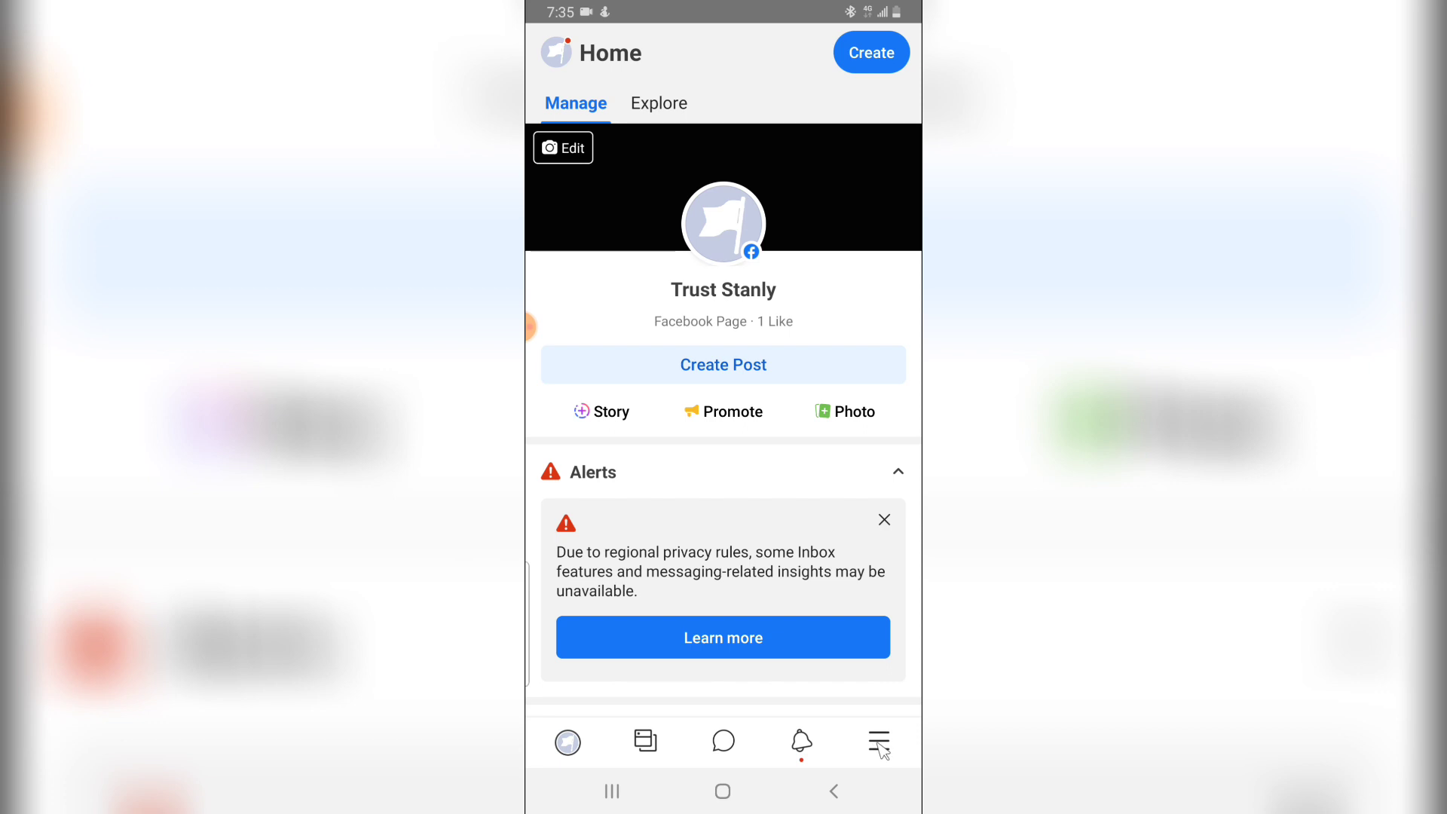
Delete Trust Stanly from its page settings, accepting the prompt to reach the removal confirmation.
{"action": "left_click", "coordinate": [880, 746]}
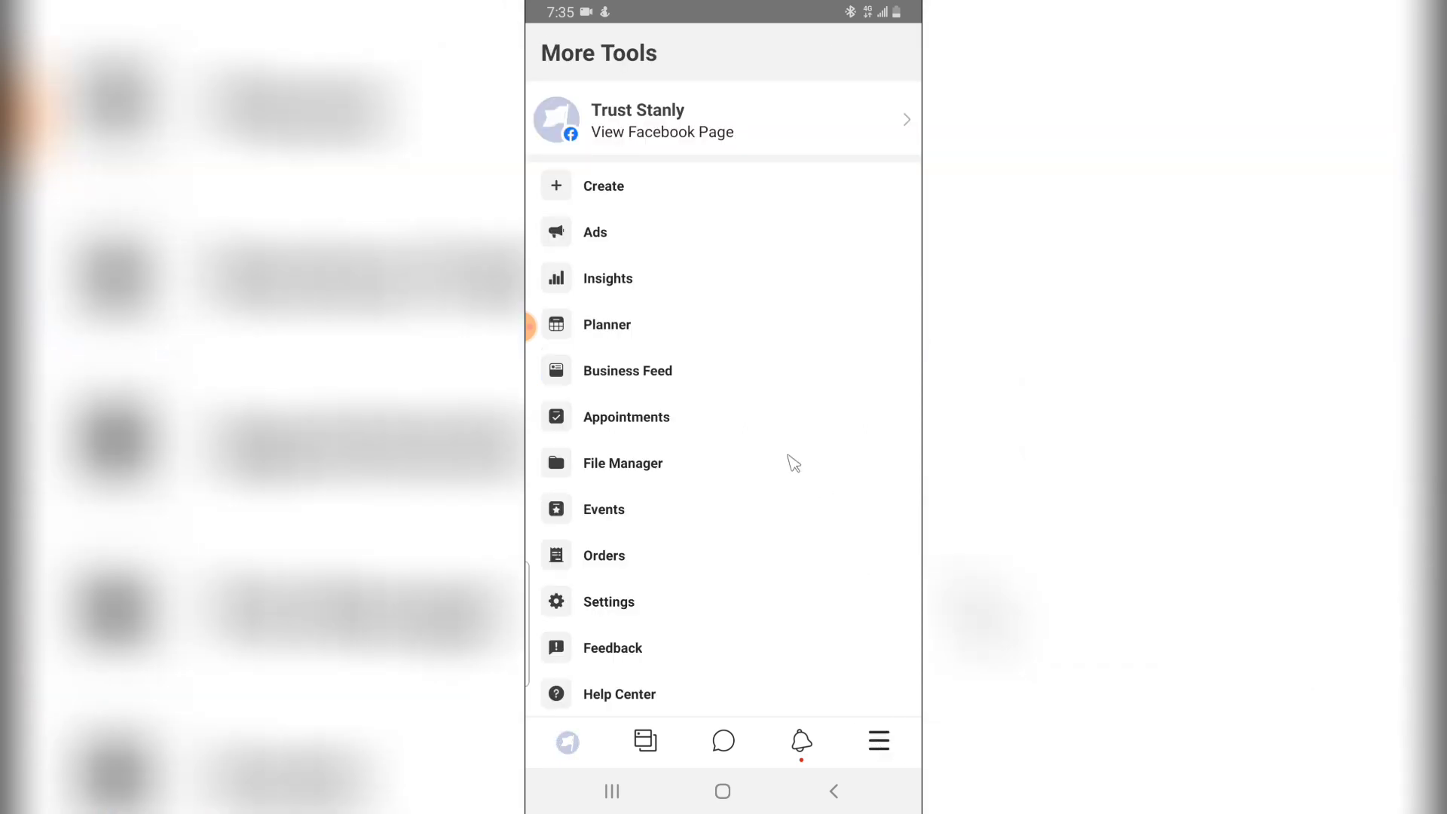
{"action": "left_click", "coordinate": [614, 609]}
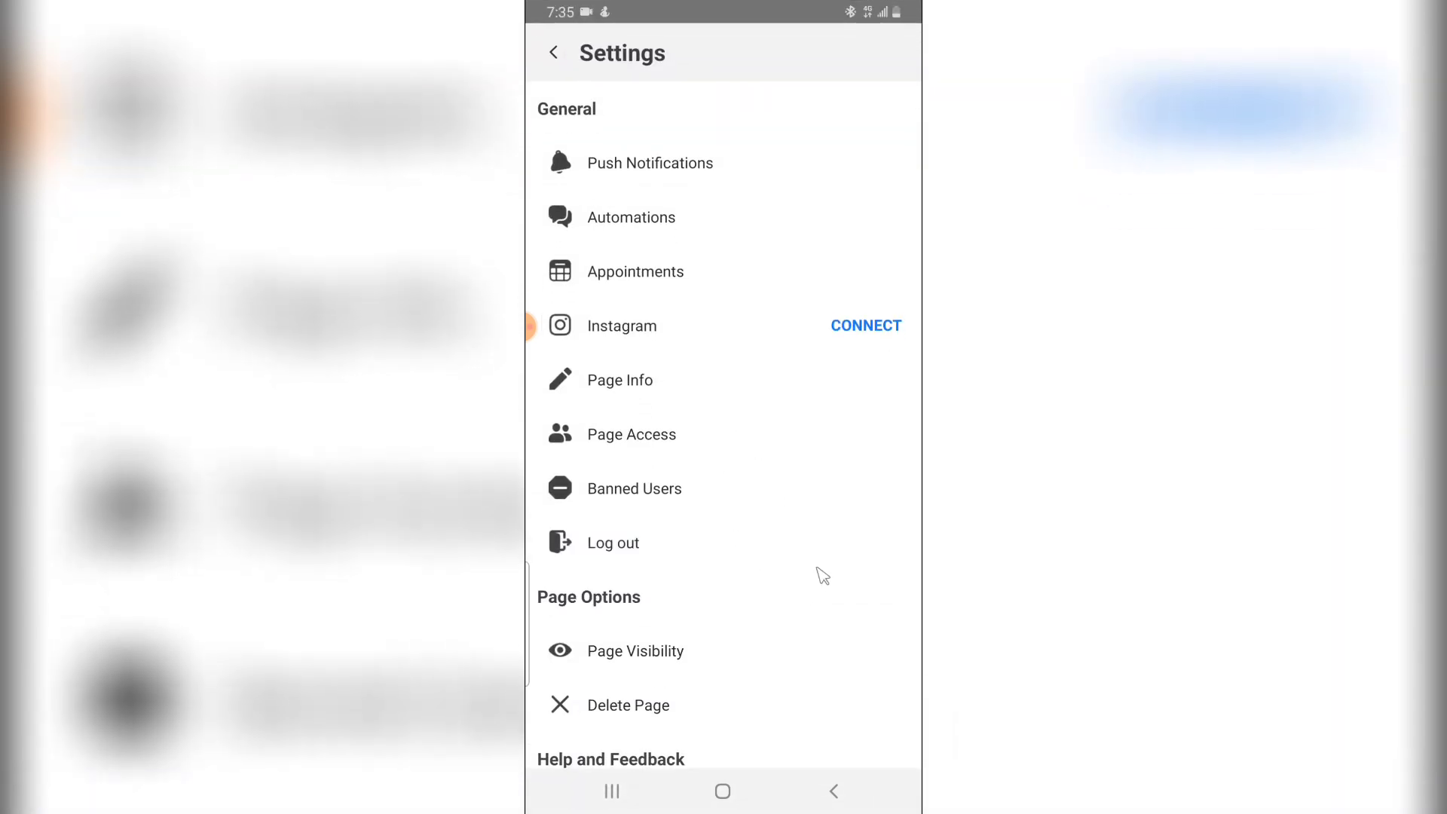
{"action": "scroll", "coordinate": [712, 633], "scroll_direction": "down", "scroll_amount": 3}
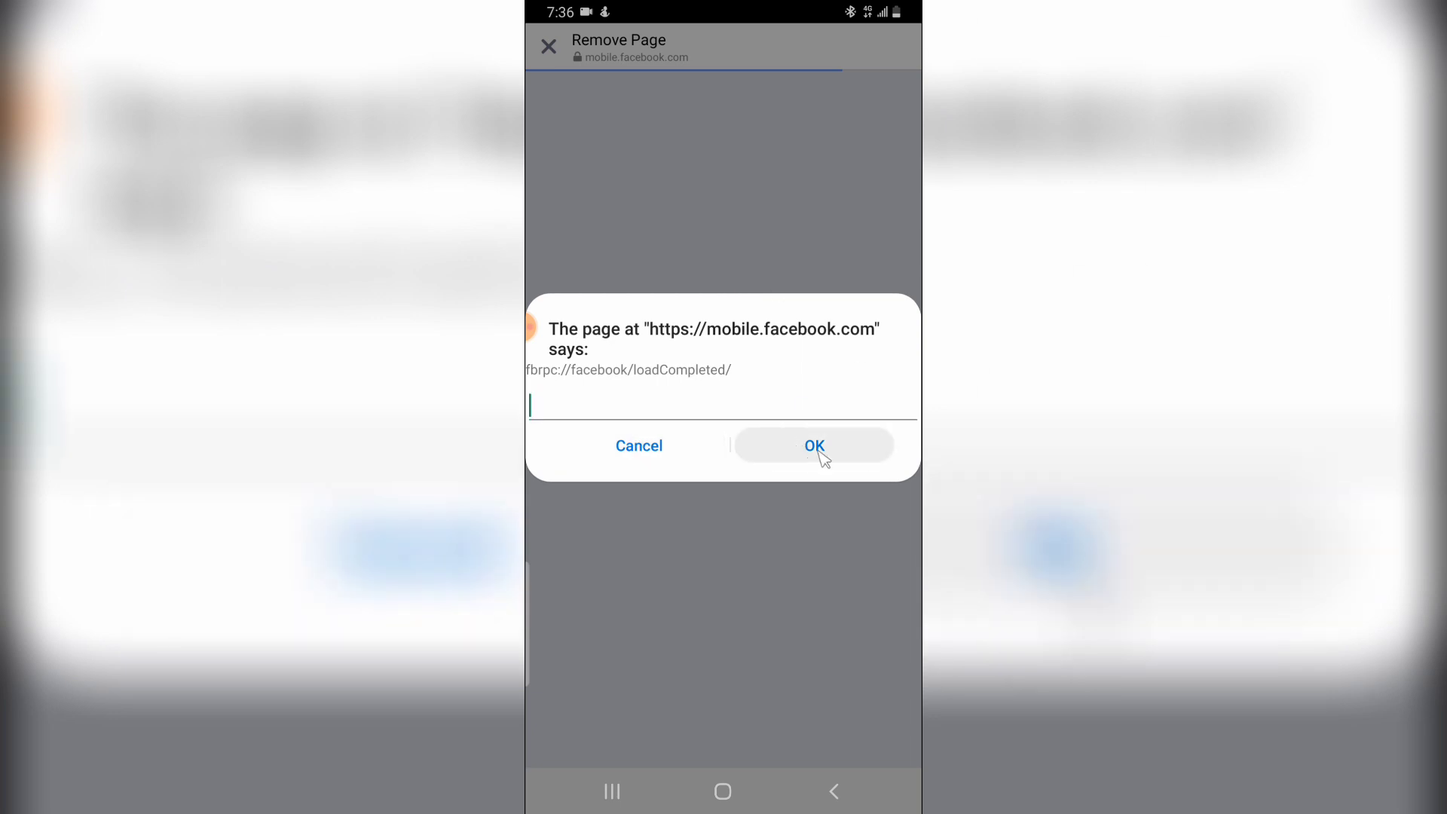
{"action": "left_click", "coordinate": [818, 454]}
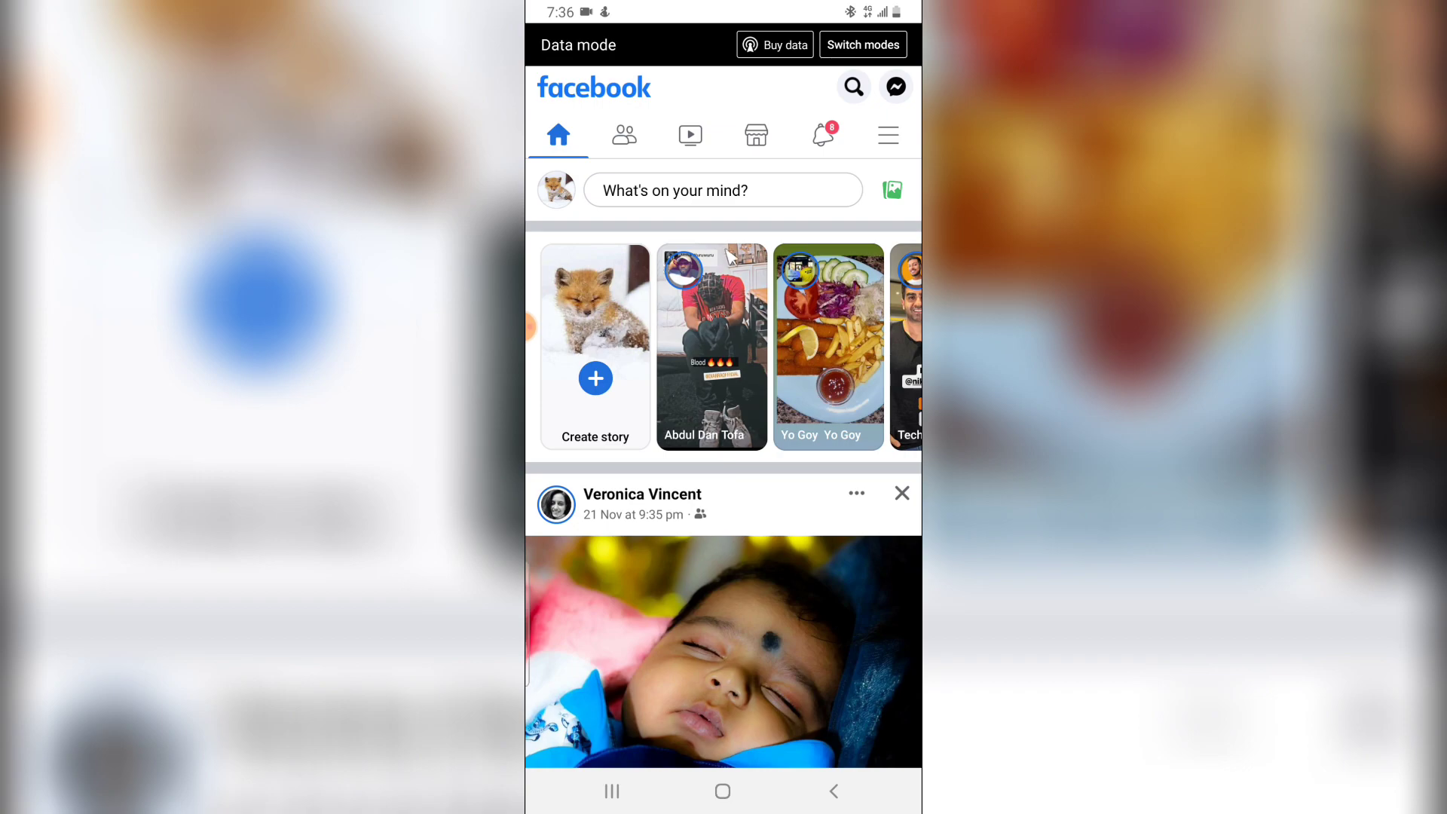
Confirm the Pages list no longer includes Hf or Trust Stanly, then go back to the news feed.
{"action": "left_click", "coordinate": [889, 136]}
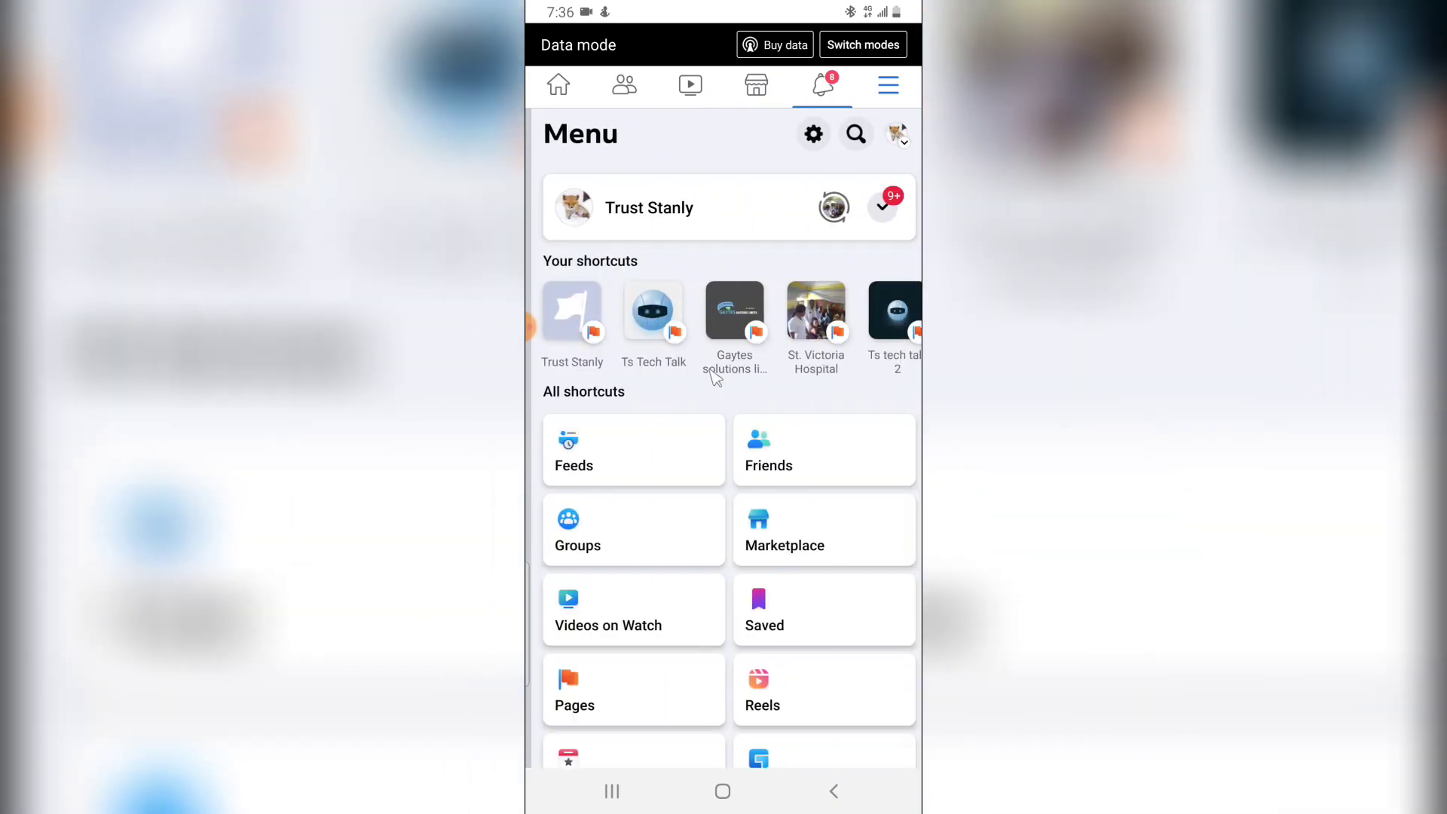
{"action": "left_click", "coordinate": [633, 688]}
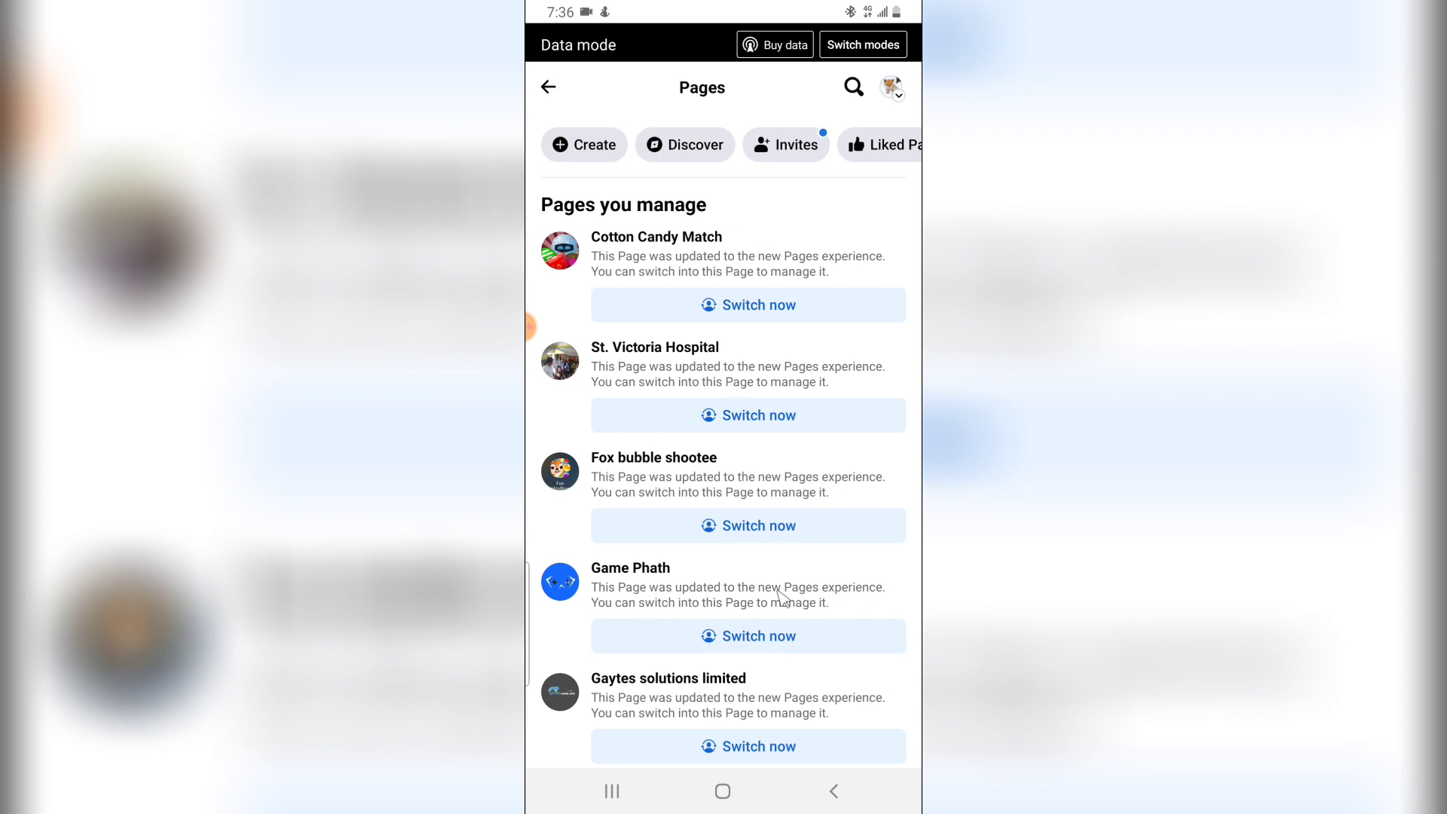
{"action": "scroll", "coordinate": [780, 599], "scroll_direction": "down", "scroll_amount": 5}
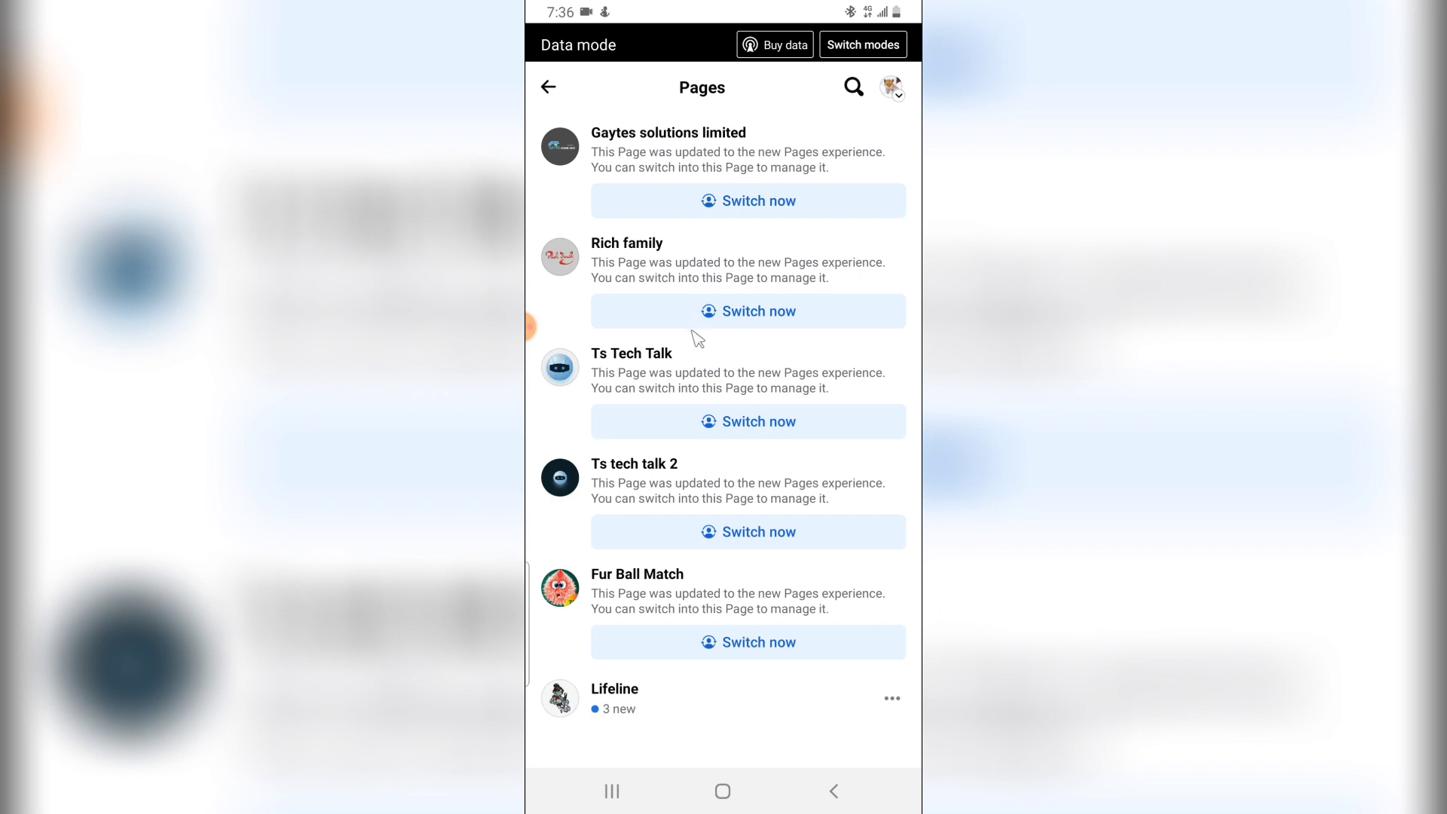
{"action": "scroll", "coordinate": [699, 316], "scroll_direction": "up", "scroll_amount": 5}
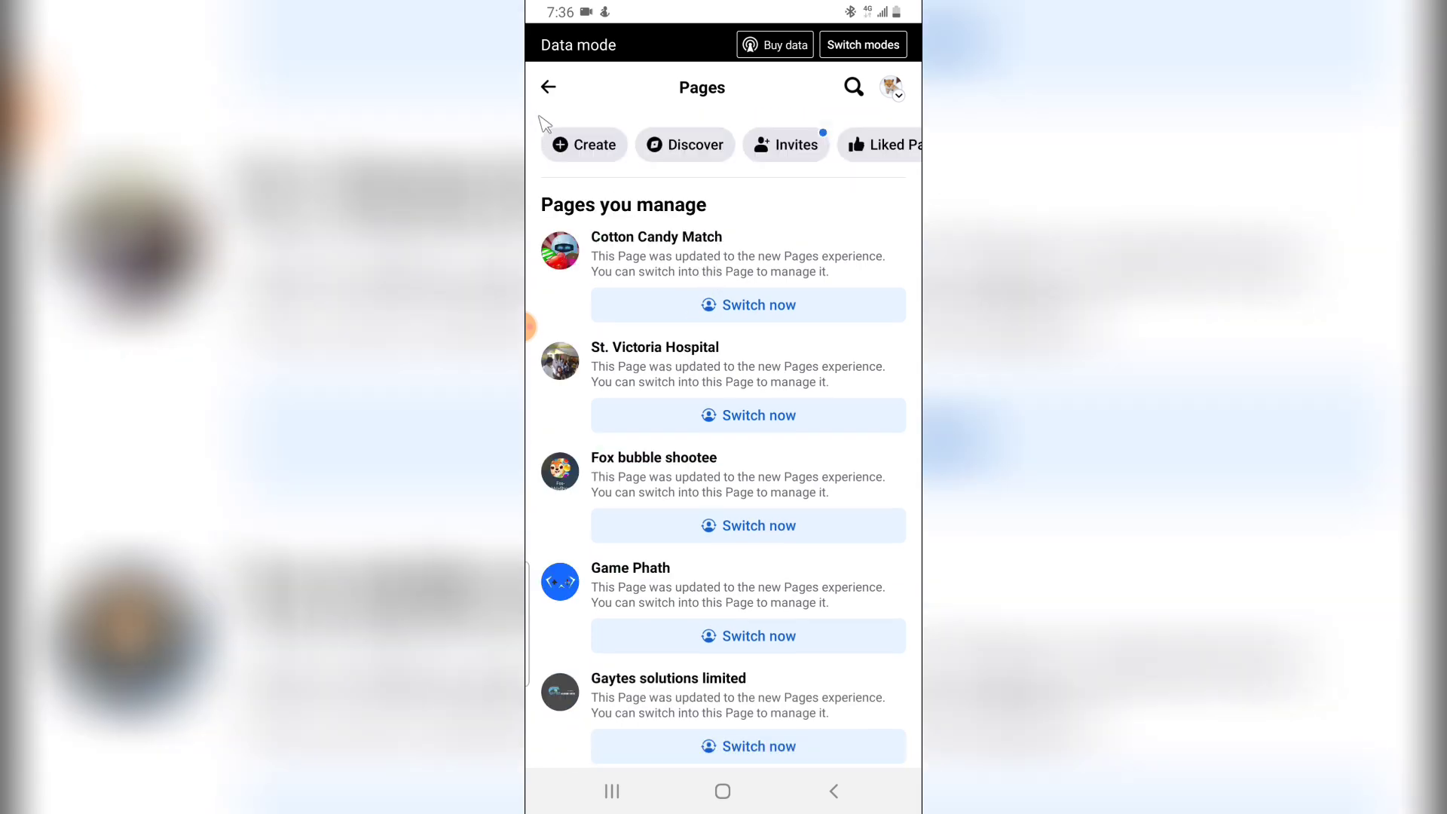
{"action": "left_click", "coordinate": [549, 88]}
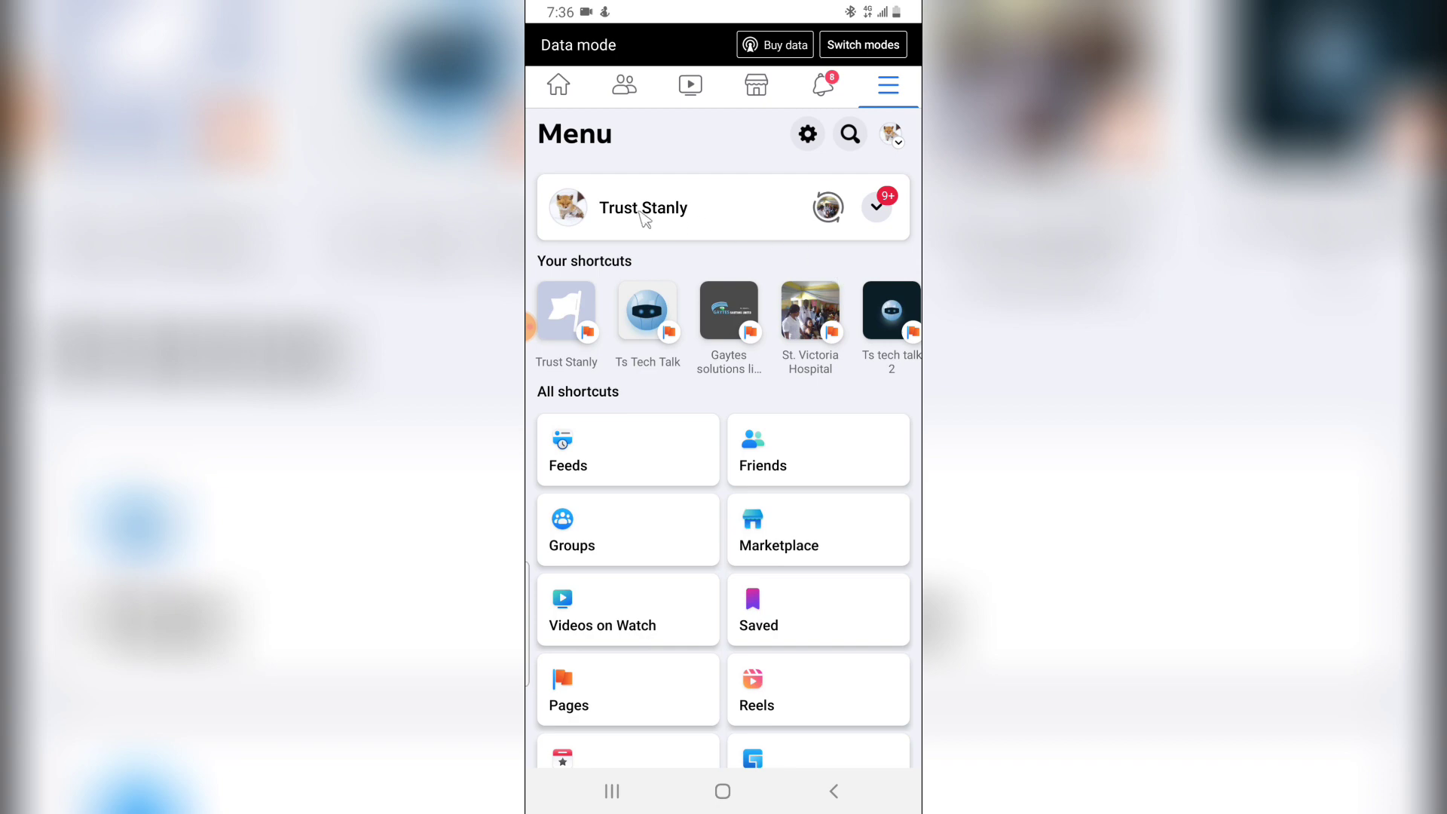
{"action": "left_click", "coordinate": [564, 92]}
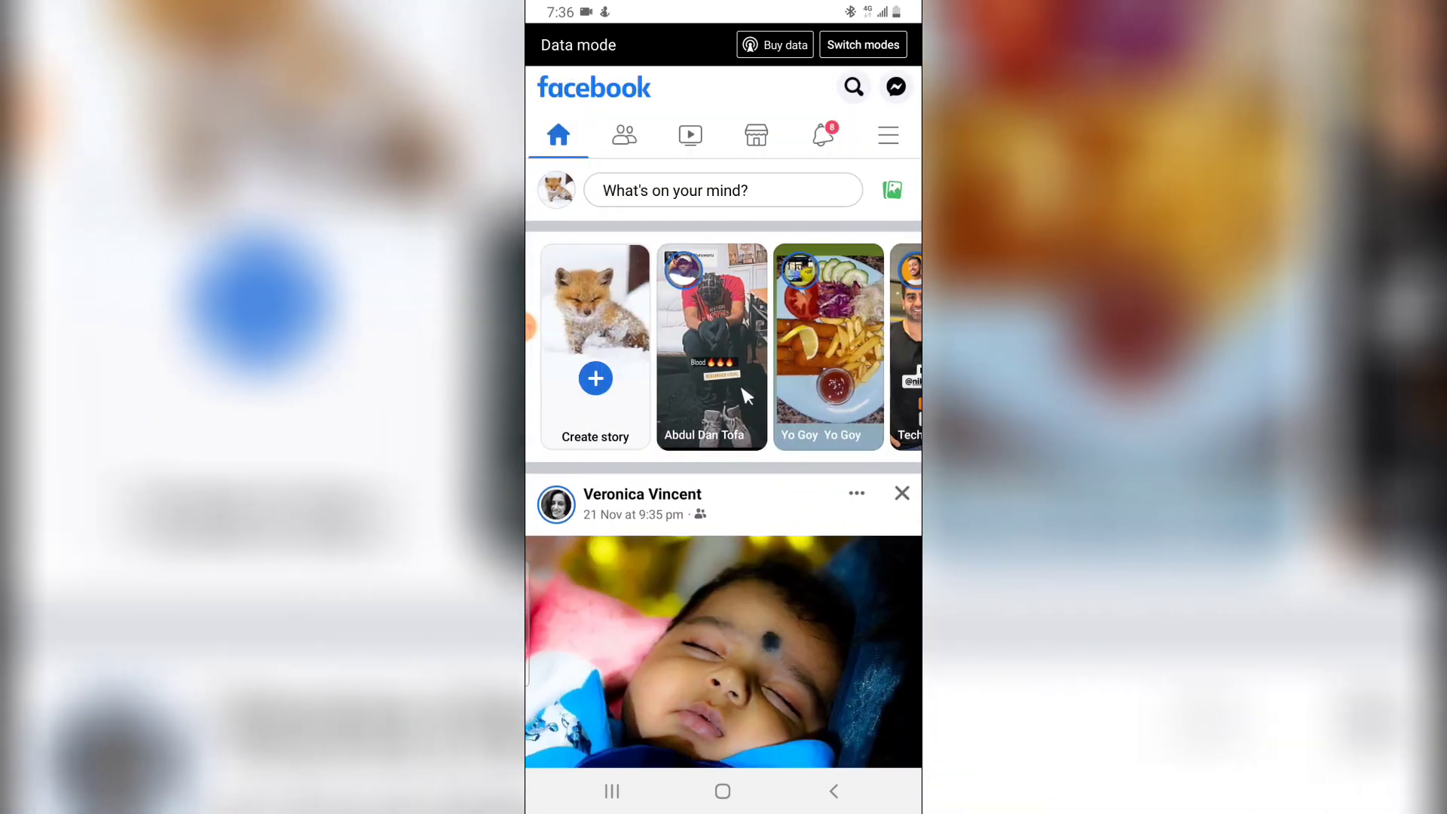